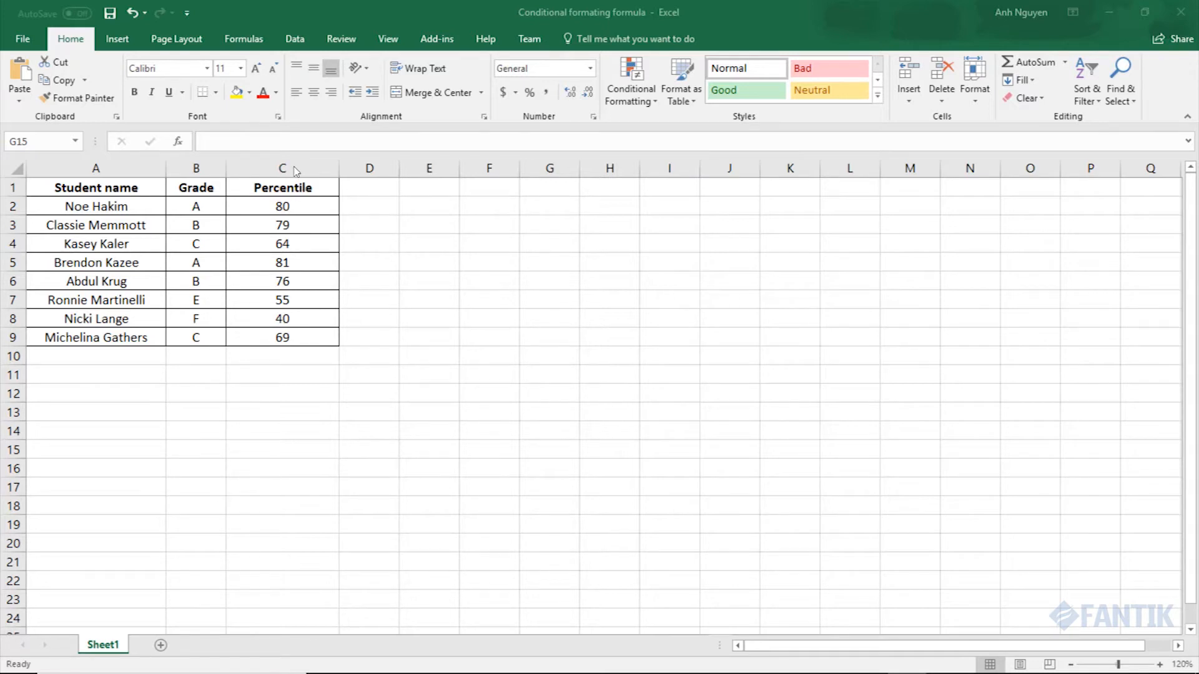
Start a Greater Than highlight rule for the percentile values in C2:C9 with a threshold of 70
left_click(296, 170)
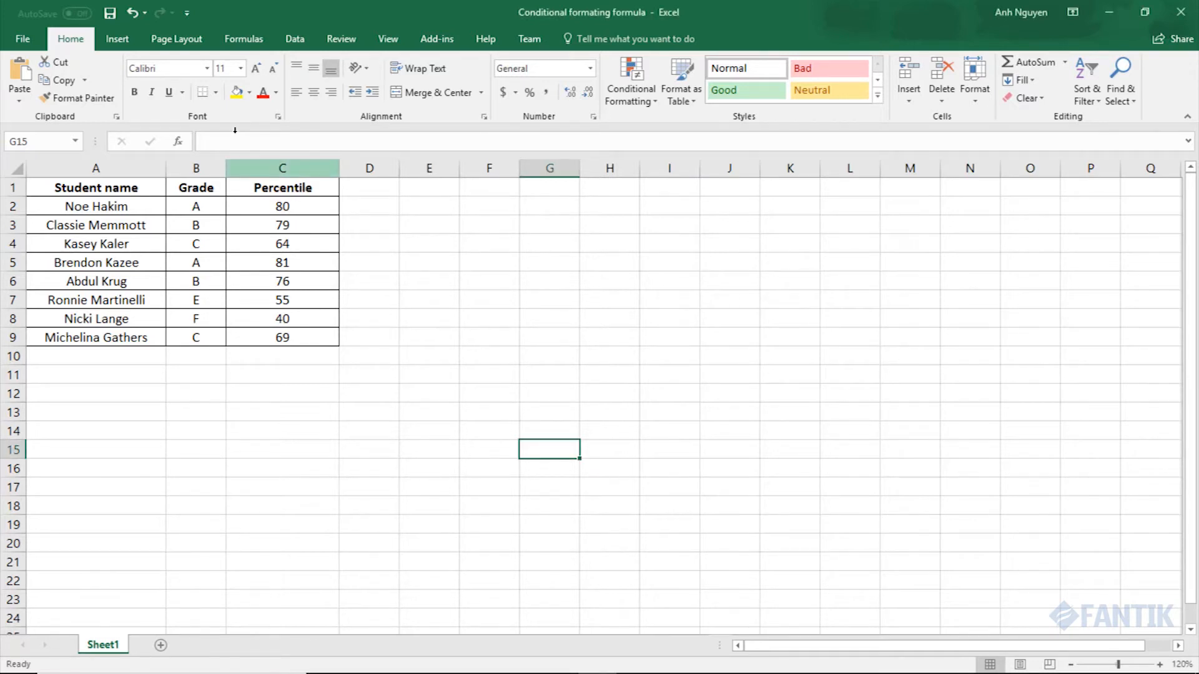
left_click(235, 167)
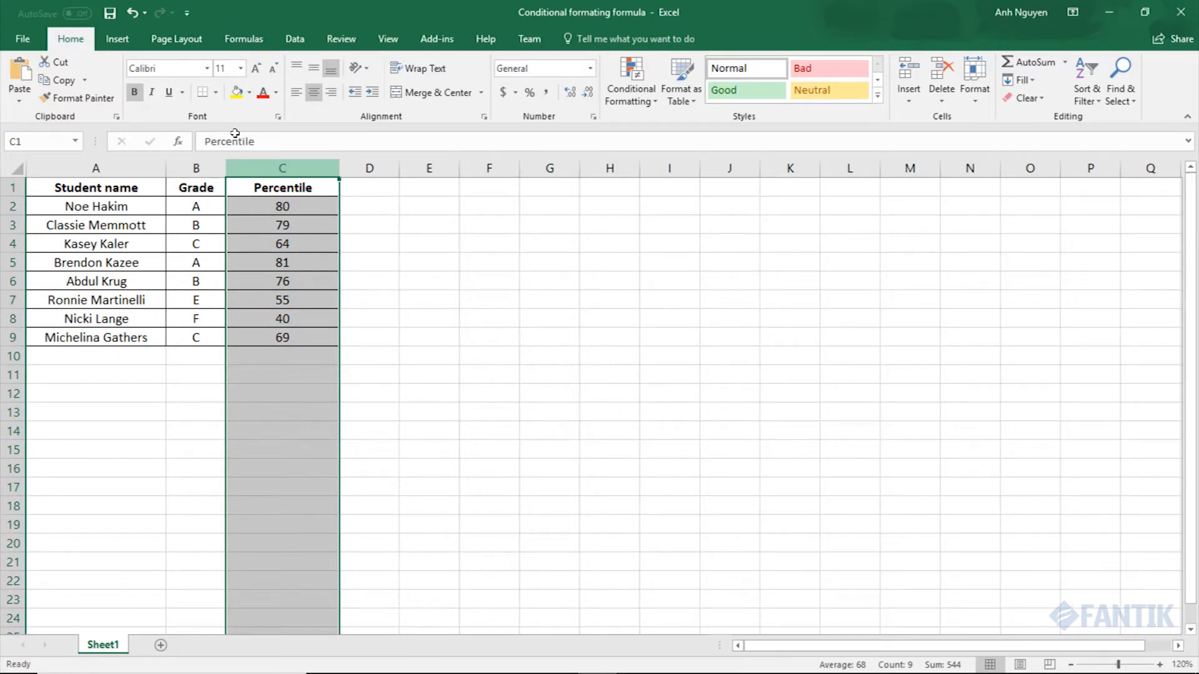
left_click_drag(298, 204, 291, 338)
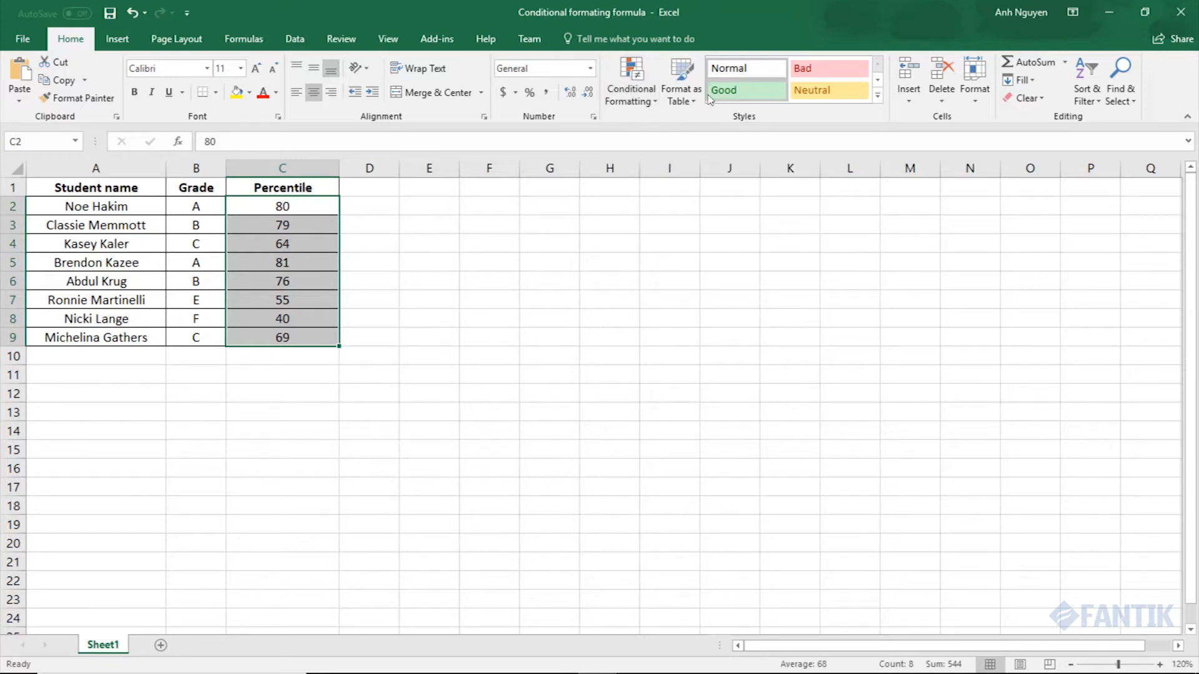
left_click(647, 105)
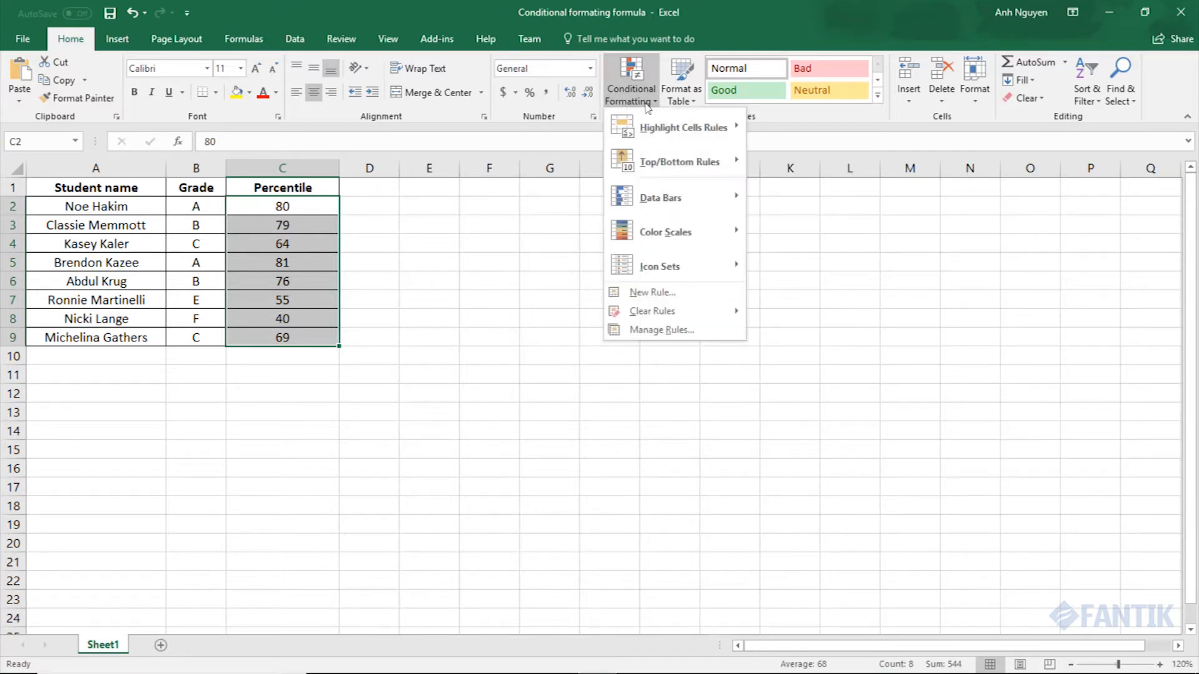
mouse_move(657, 128)
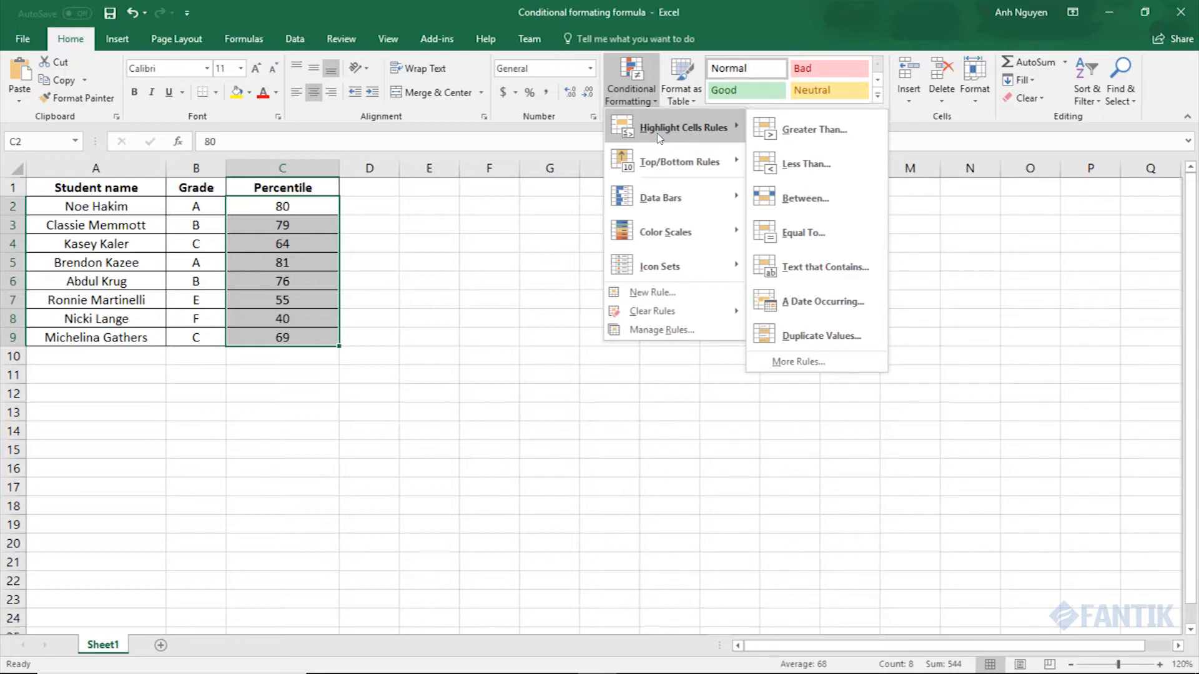
left_click(830, 130)
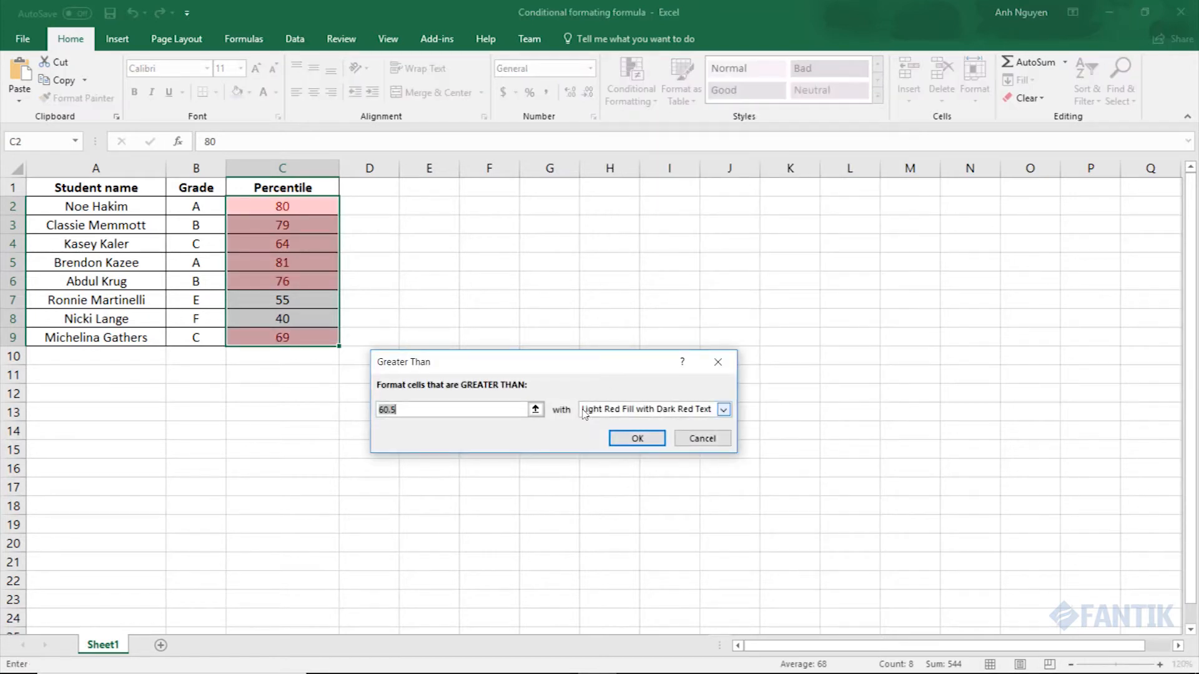
type("70")
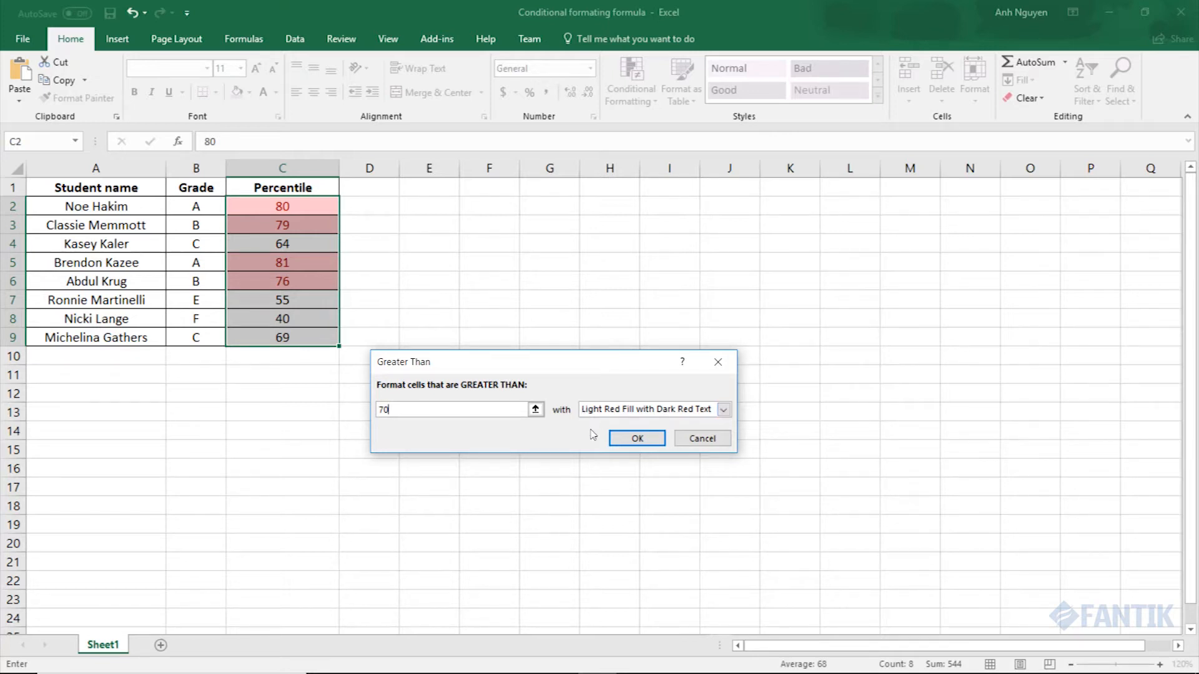
Try the Yellow Fill with Dark Yellow Text and Light Red Fill presets on the Greater Than rule
left_click(600, 412)
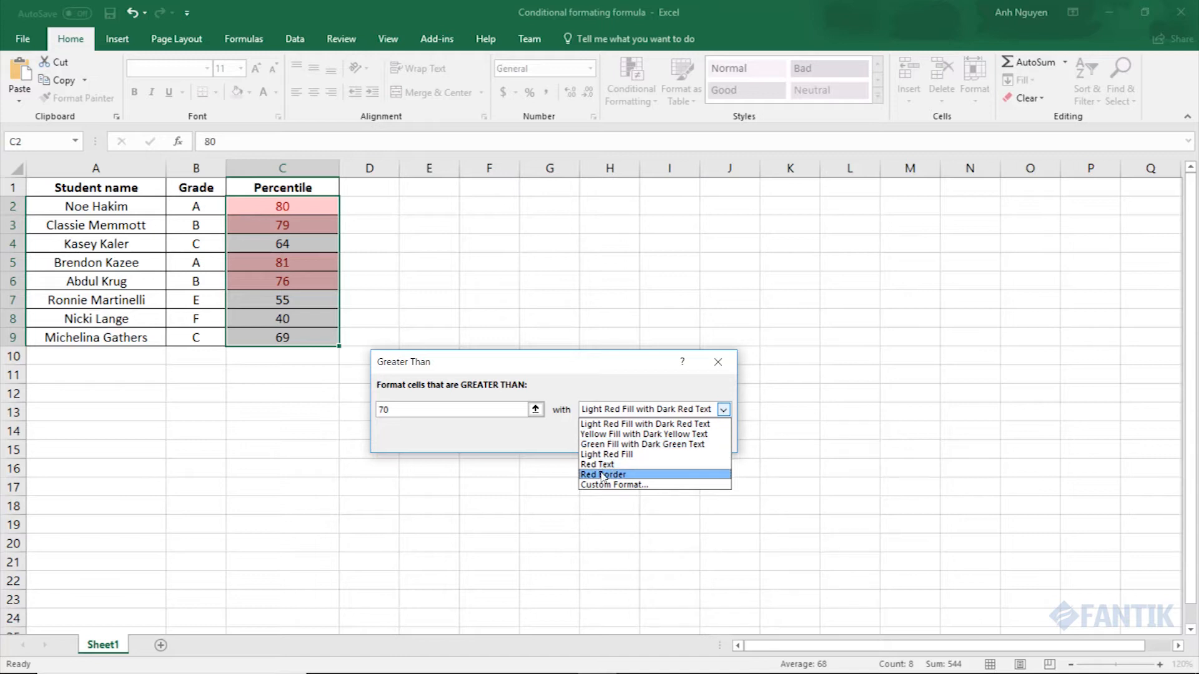
left_click(487, 353)
key("Down")
left_click(609, 409)
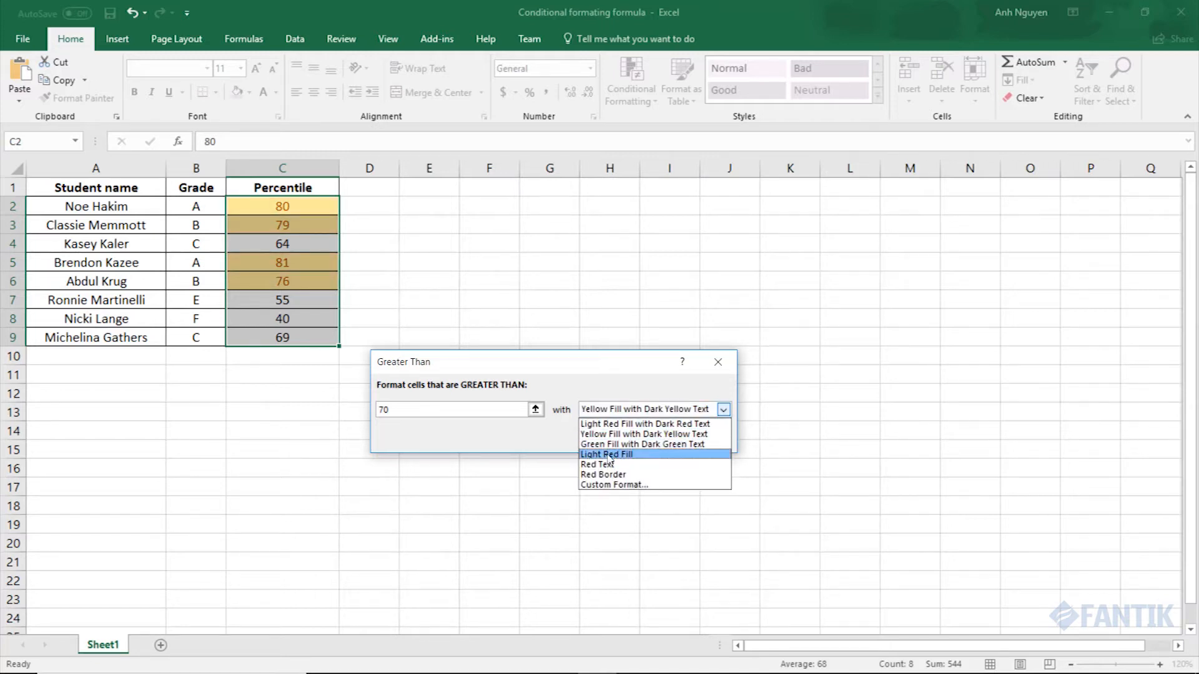
left_click(607, 454)
Examine the number, font and border options of the Greater Than rule's custom format
left_click(723, 409)
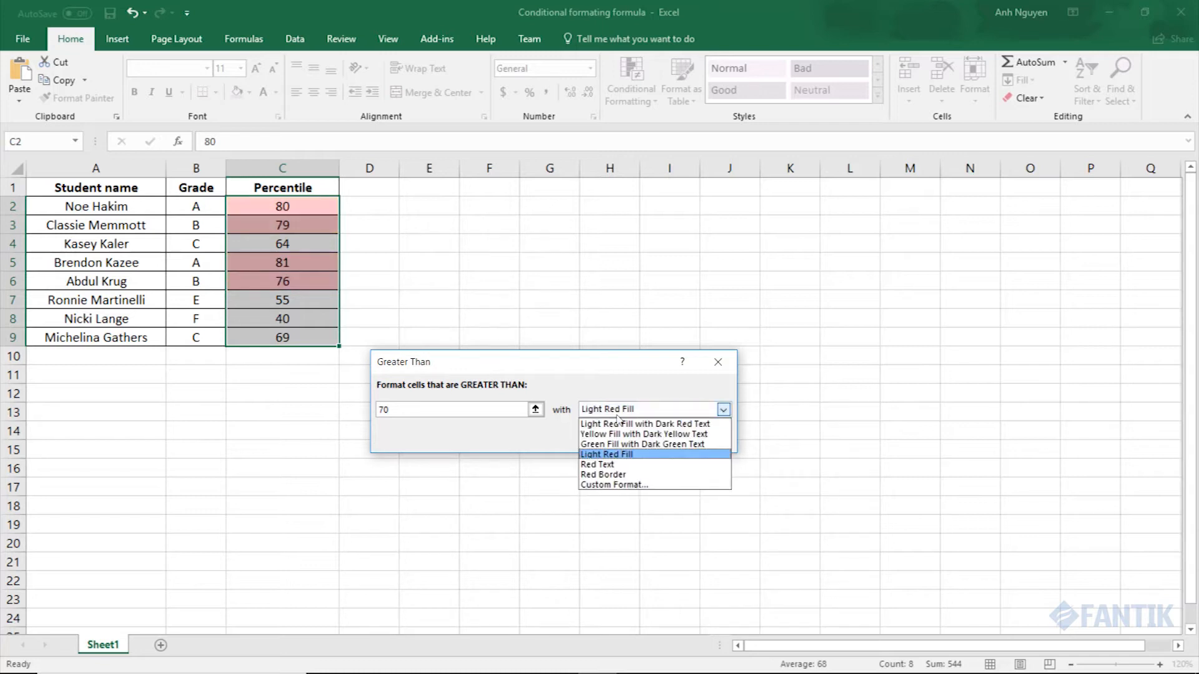
left_click(610, 486)
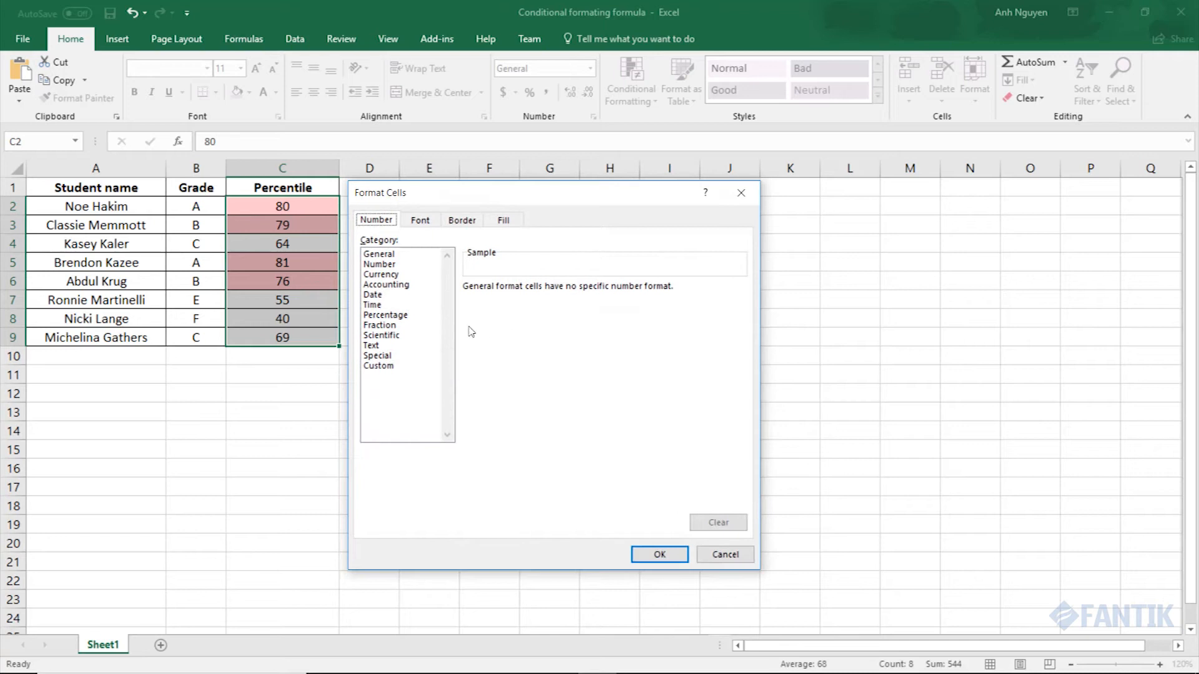
left_click_drag(413, 195, 473, 192)
left_click(485, 220)
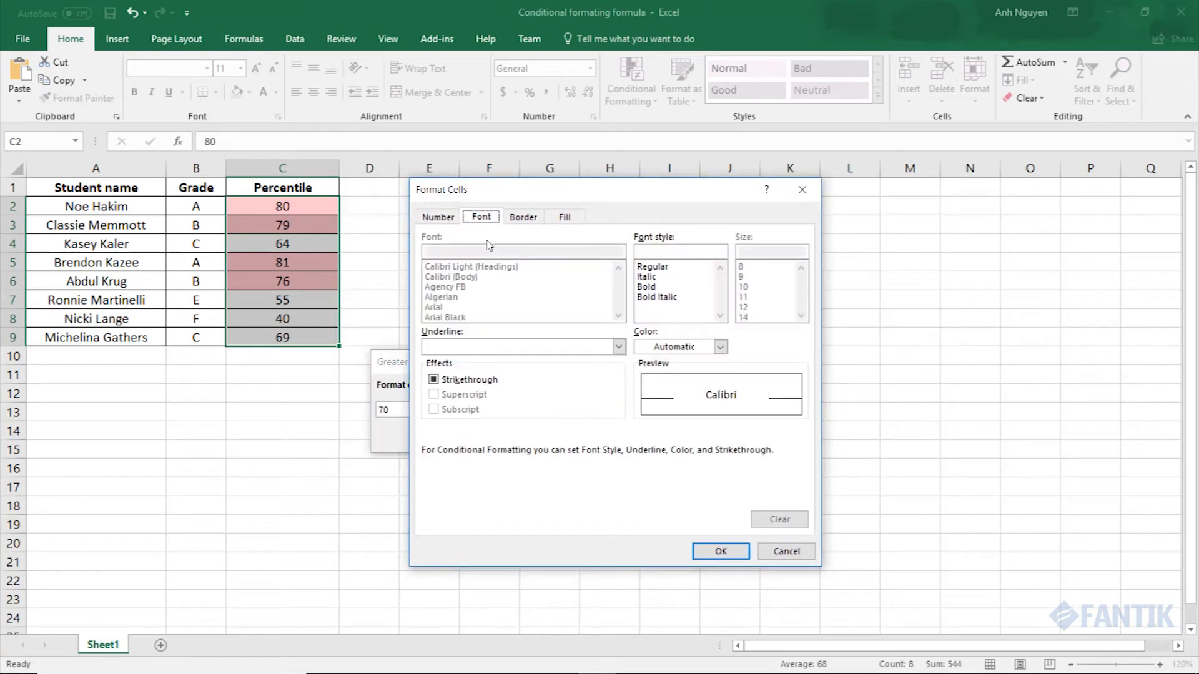
left_click(522, 218)
left_click(482, 218)
left_click(536, 218)
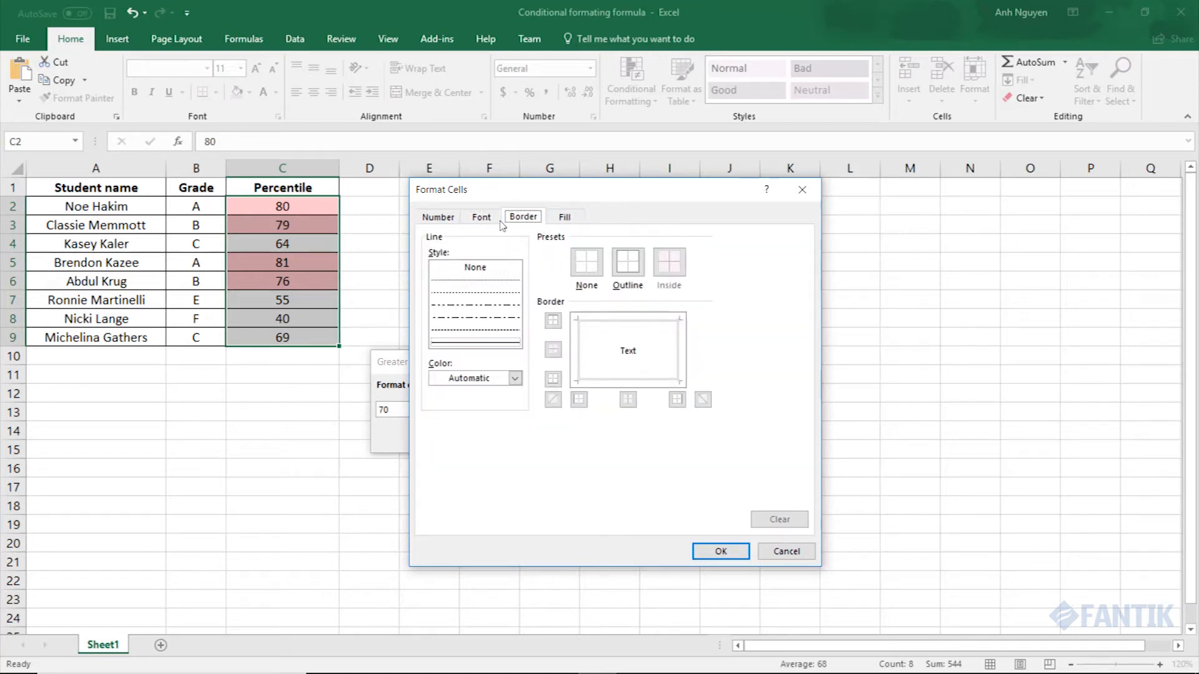
left_click(438, 217)
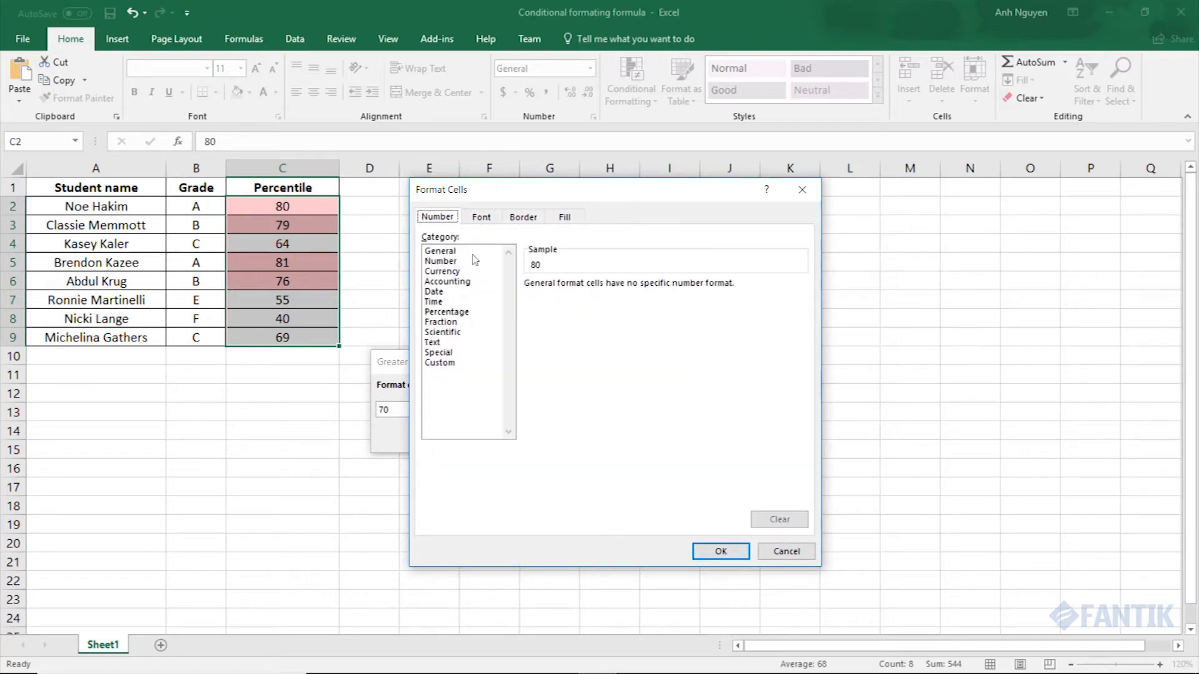
left_click(718, 552)
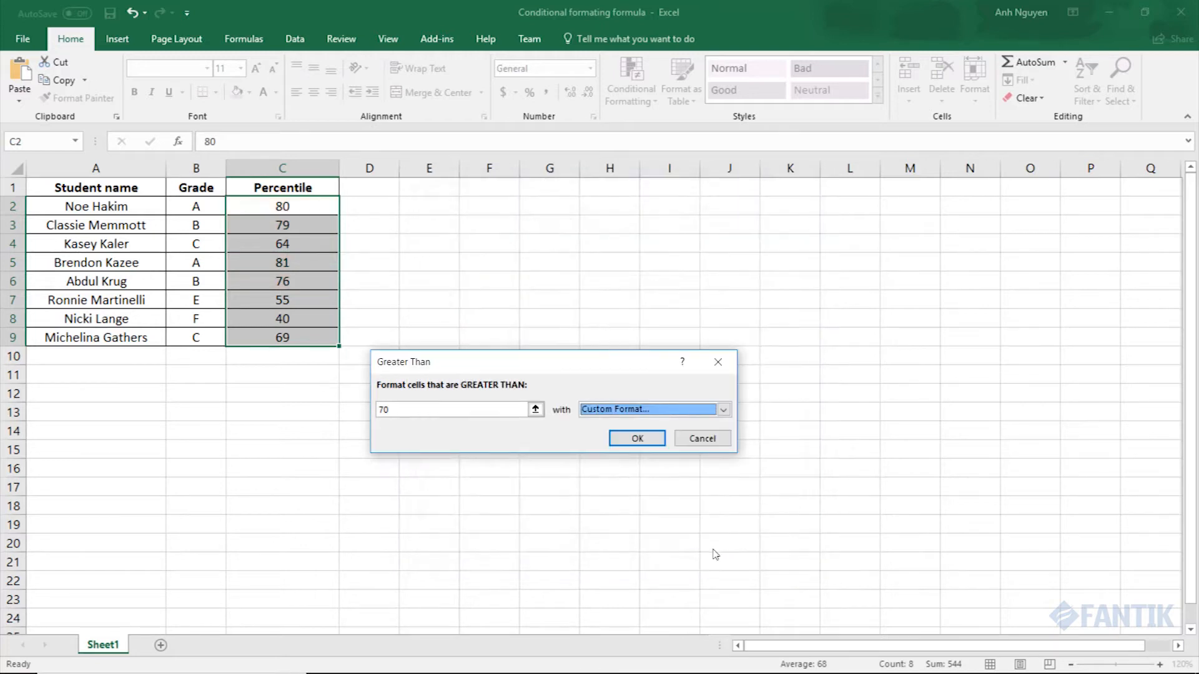
Set the Greater Than rule's format to Light Red Fill with Dark Red Text and apply the rule
left_click(618, 414)
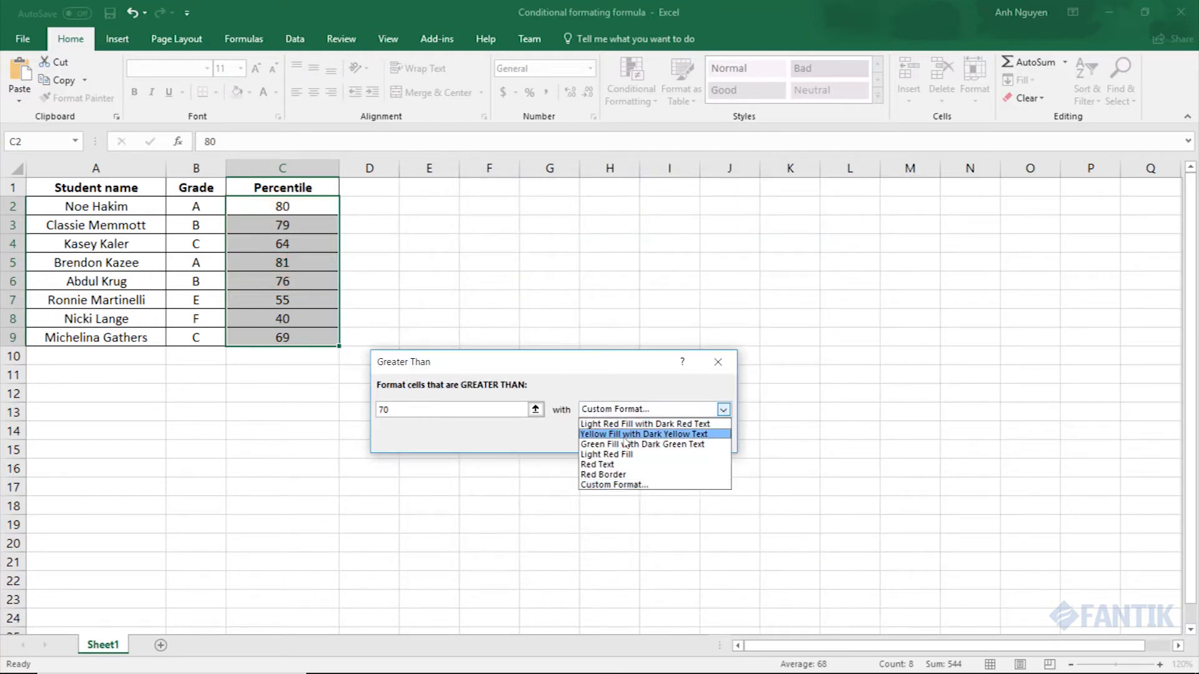
left_click(629, 436)
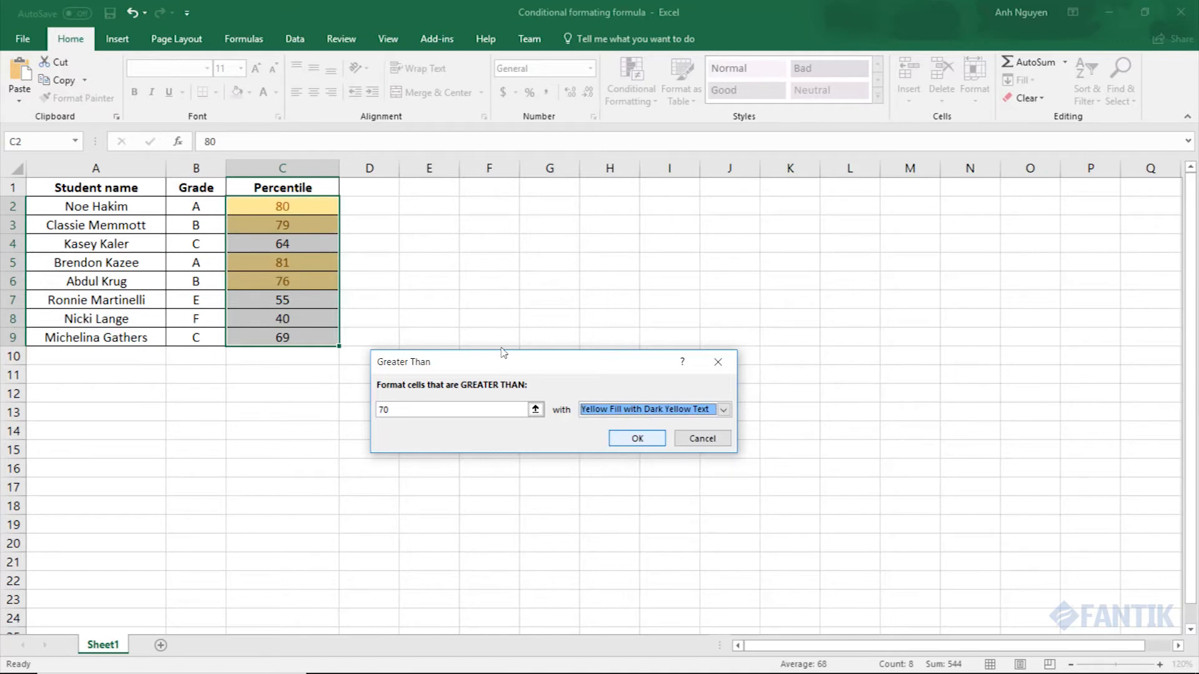
left_click(725, 409)
left_click(635, 420)
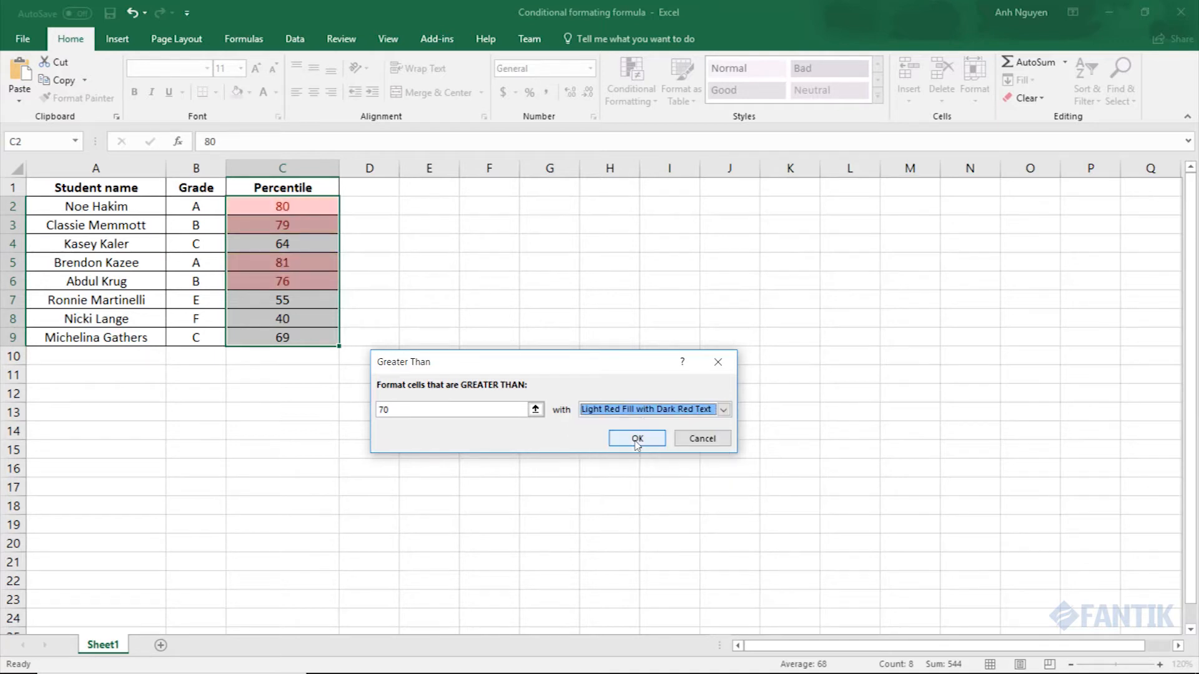
left_click(637, 438)
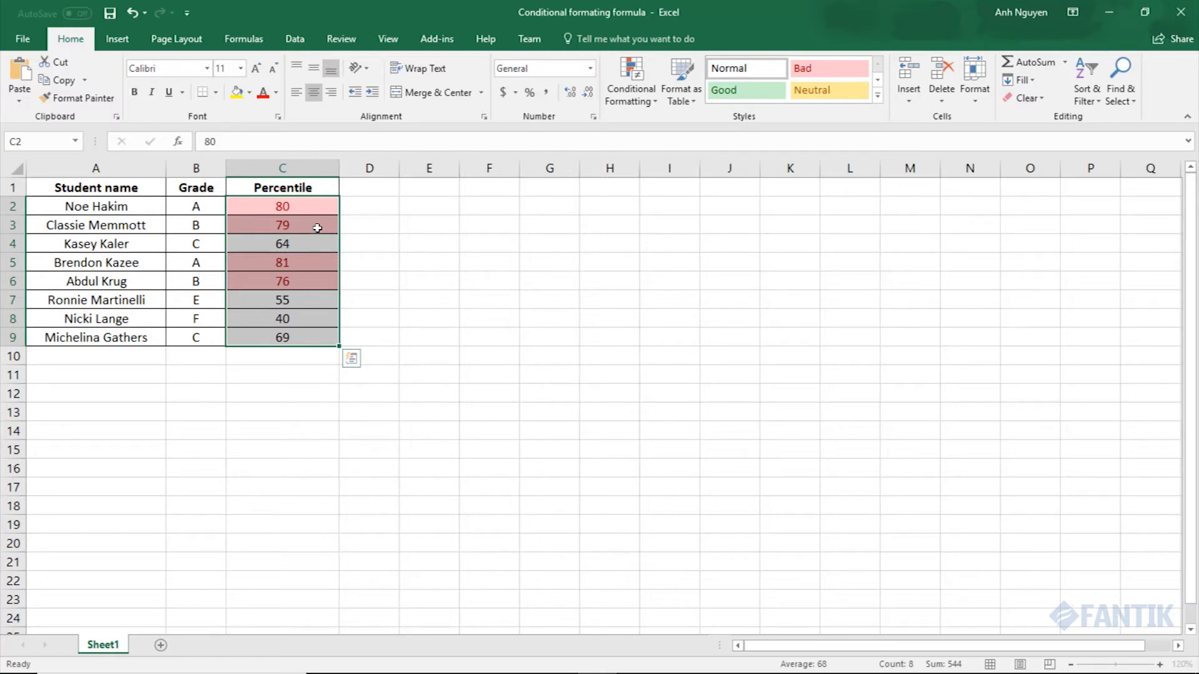
Preview the data bar, color scale and icon set options for the Percentile column without applying any
left_click(650, 111)
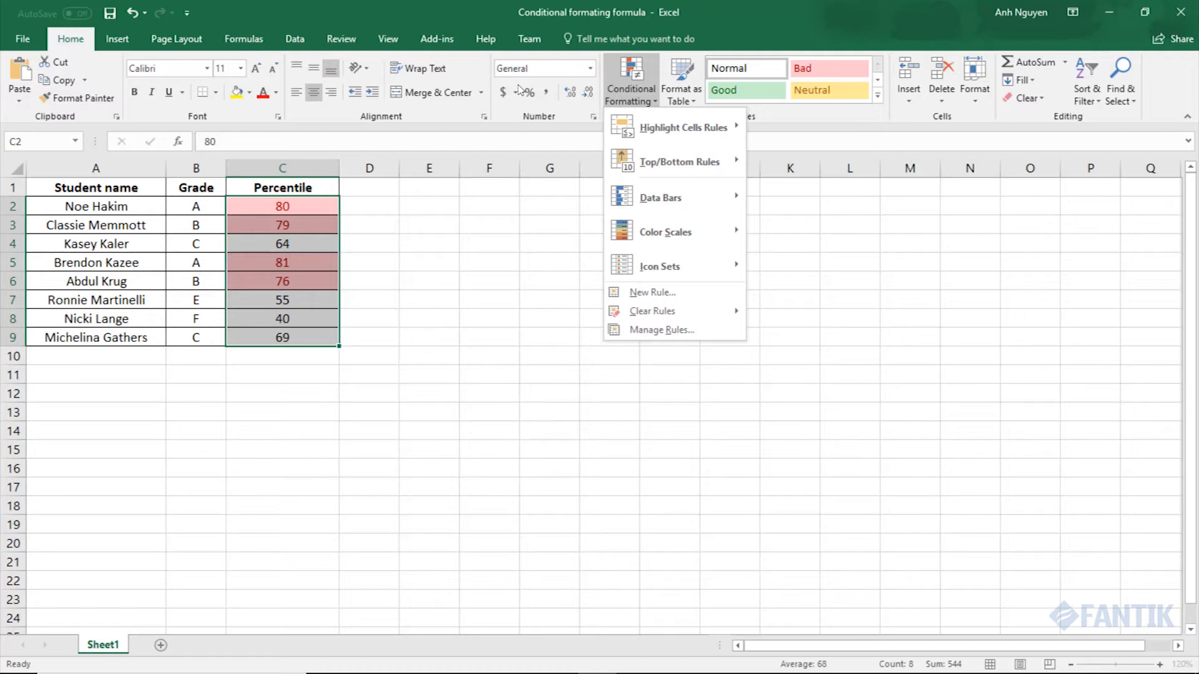
mouse_move(686, 197)
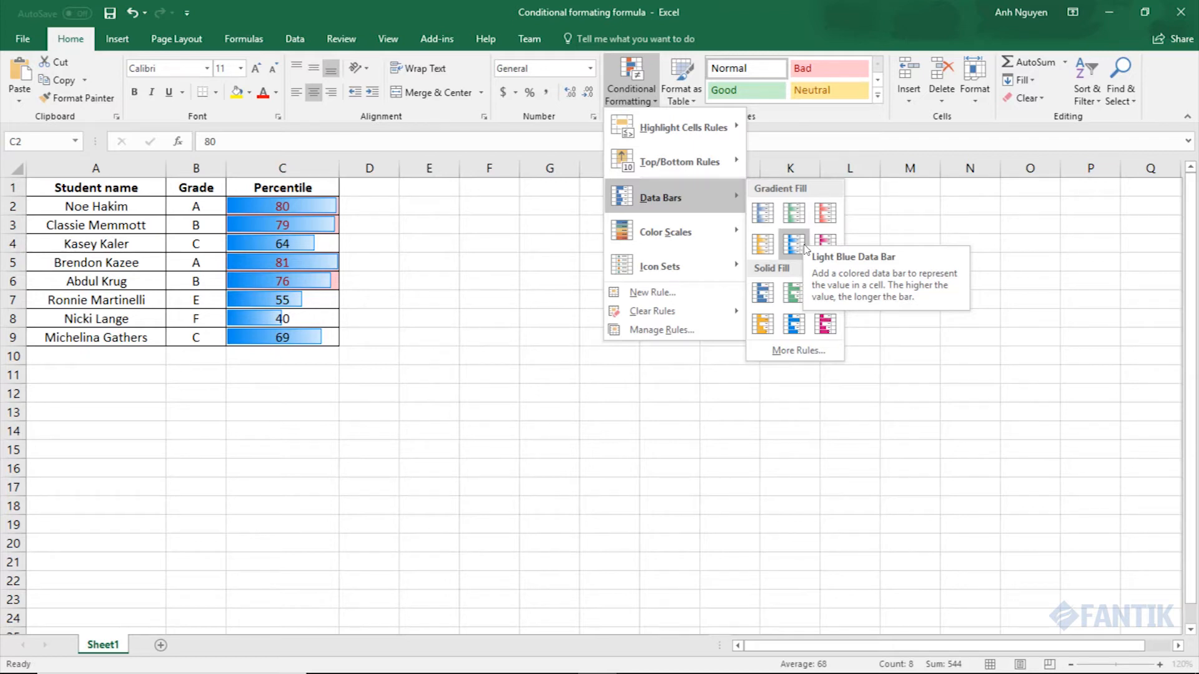
mouse_move(674, 232)
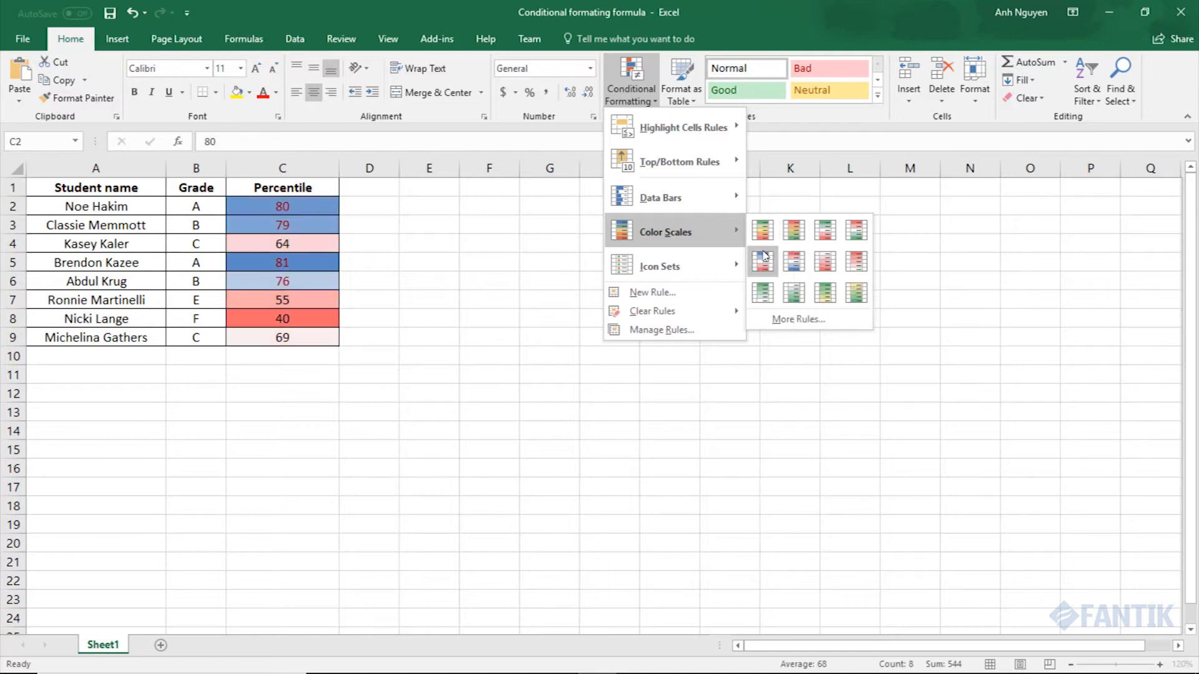
mouse_move(733, 279)
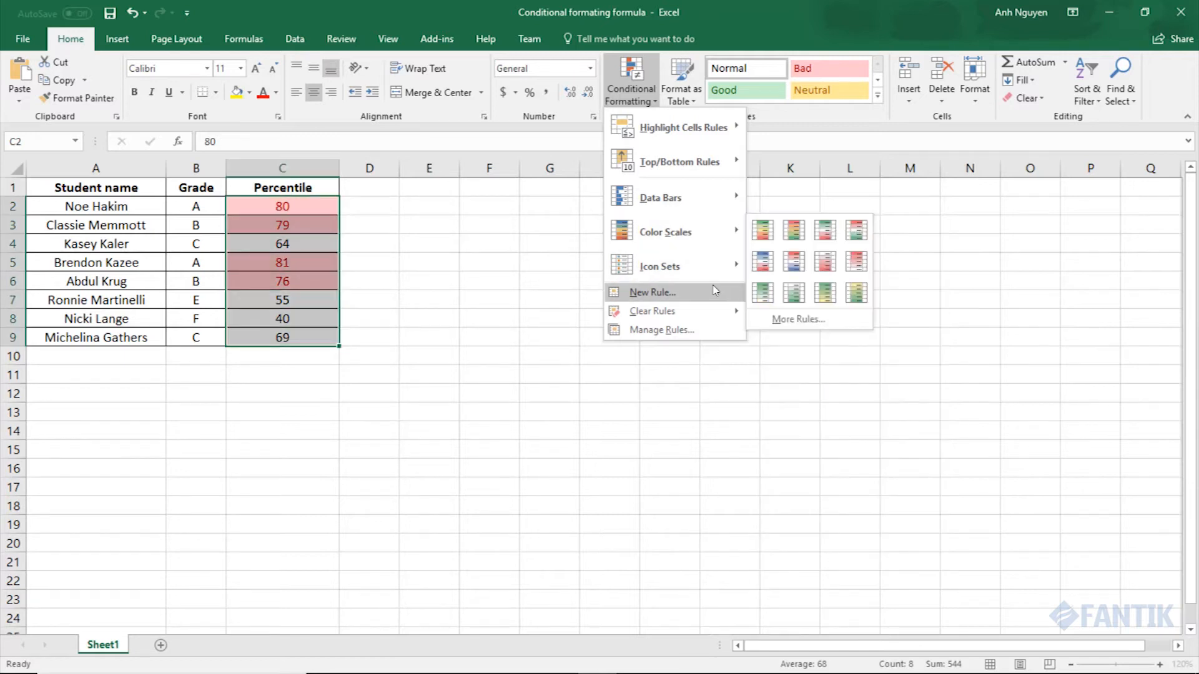
mouse_move(695, 259)
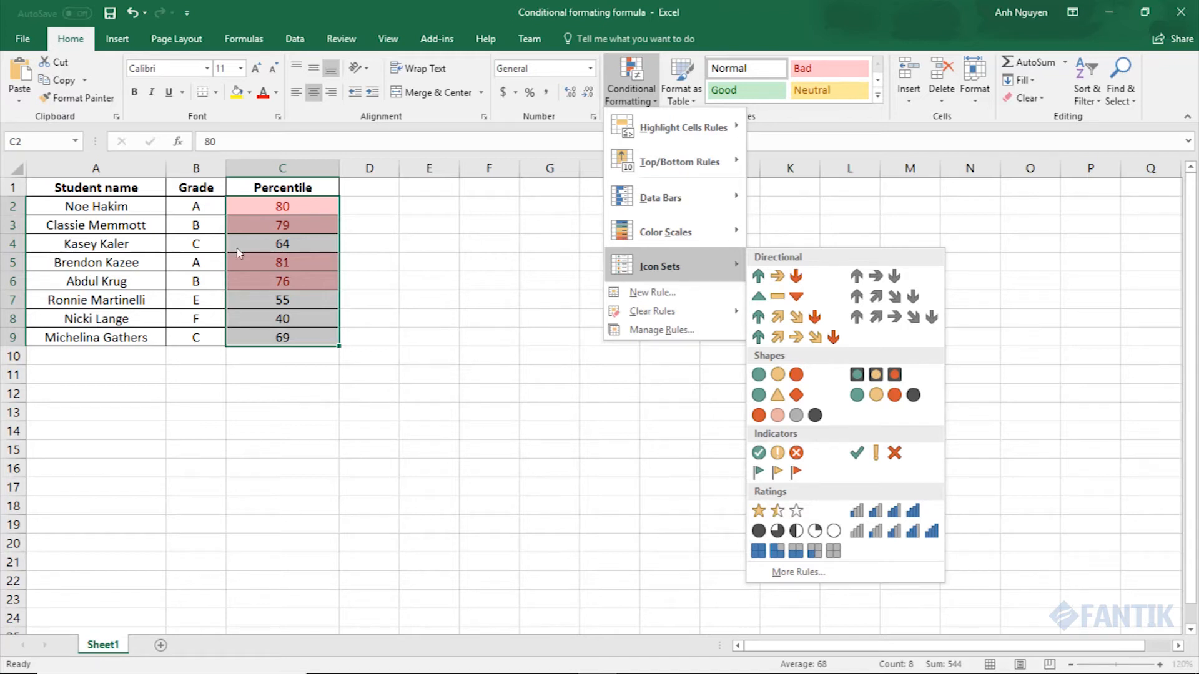
left_click(241, 204)
left_click(241, 205)
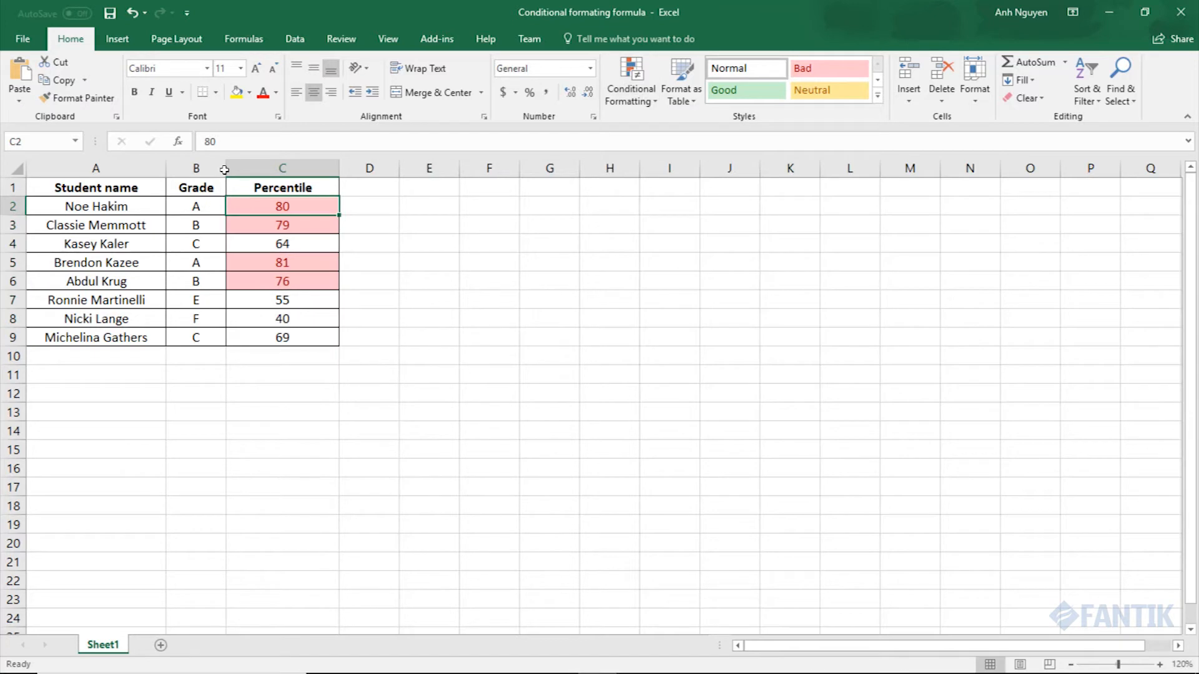
Highlight grades equal to A in B2:B9 using Green Fill with Dark Green Text
left_click_drag(188, 204, 181, 339)
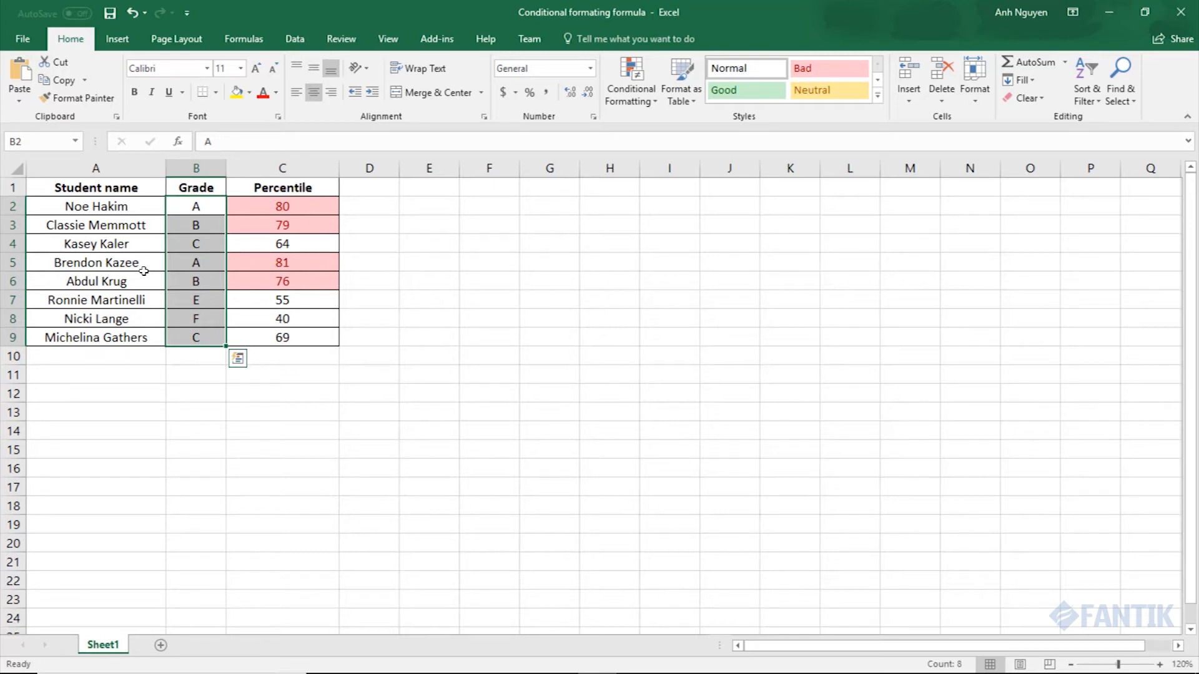
left_click(632, 80)
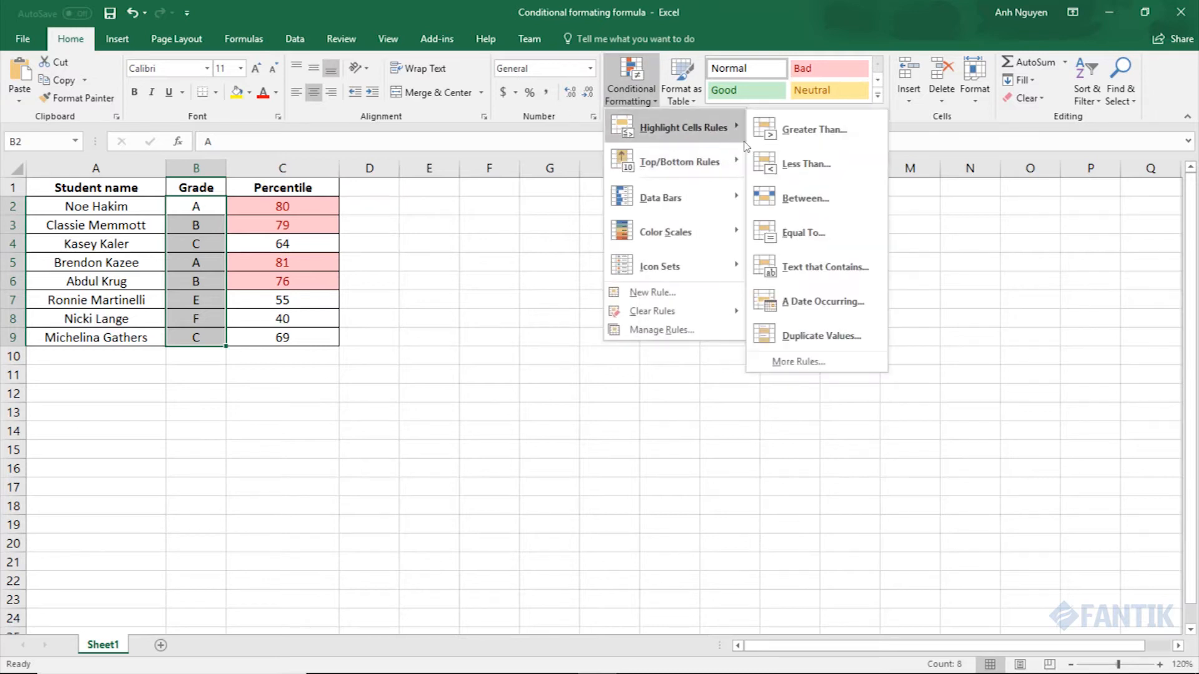
left_click(815, 231)
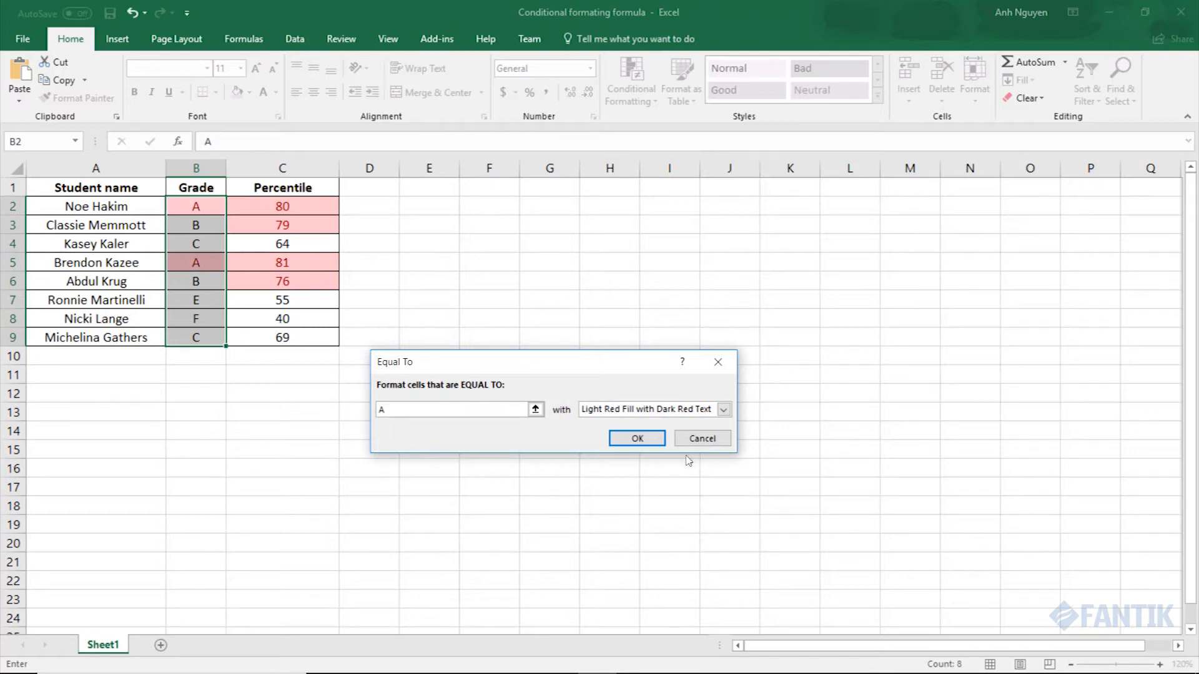
left_click(649, 411)
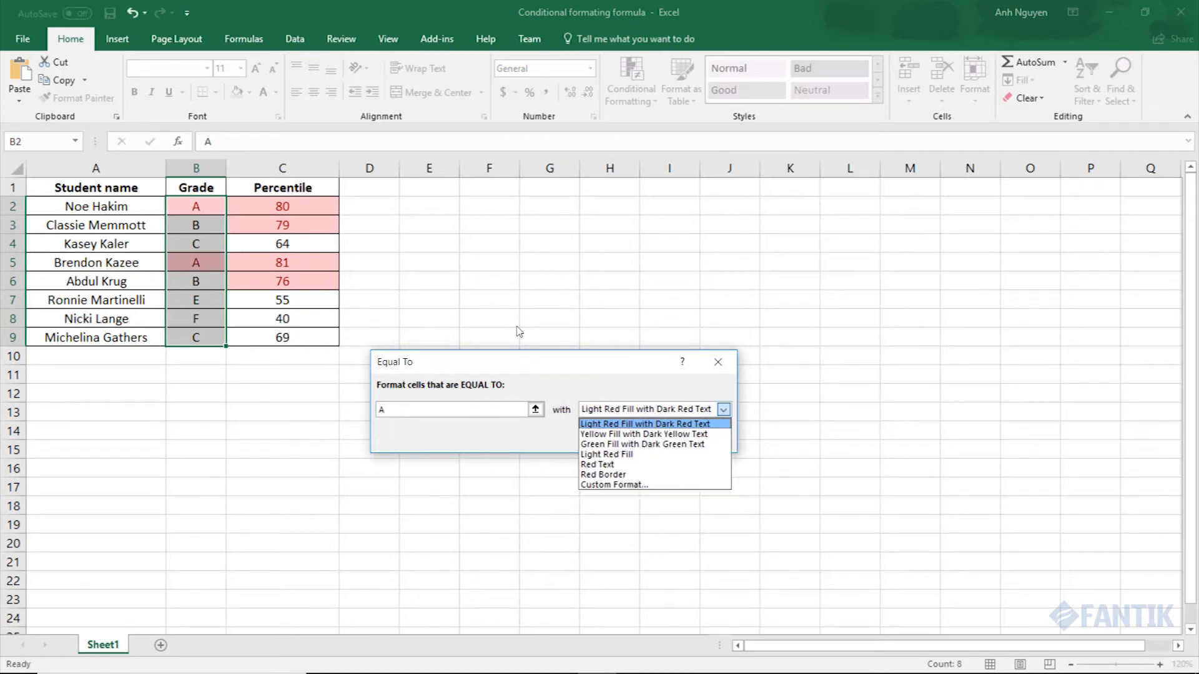
left_click(634, 444)
key("Return")
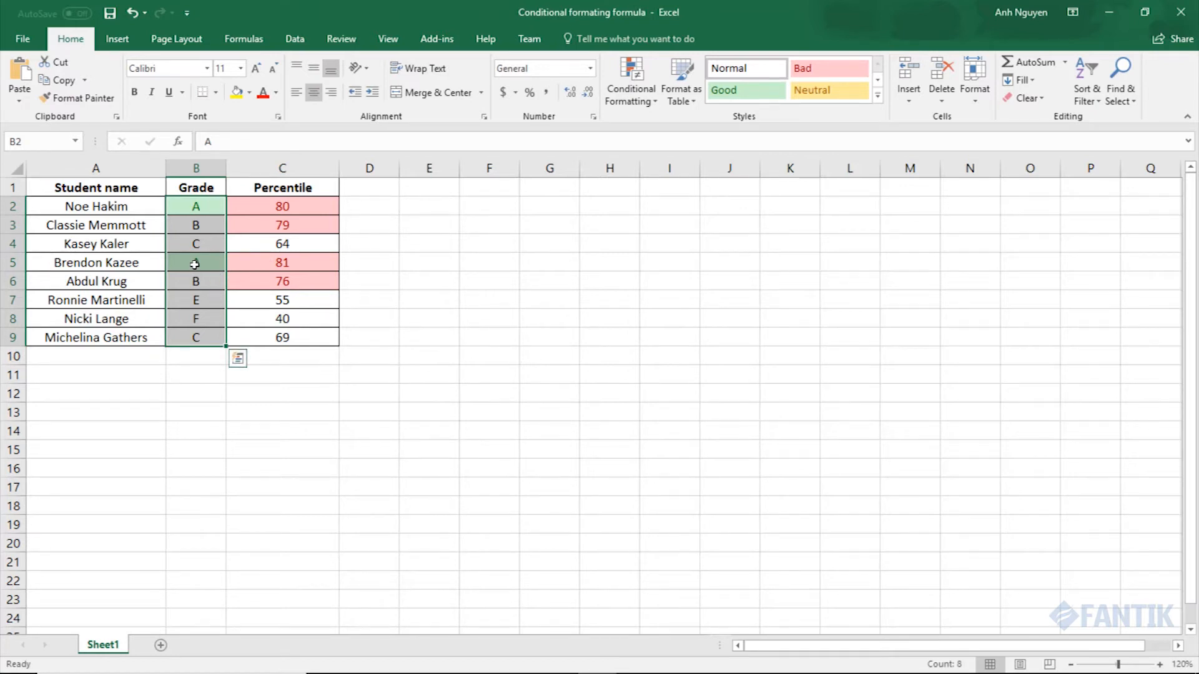
left_click(195, 265)
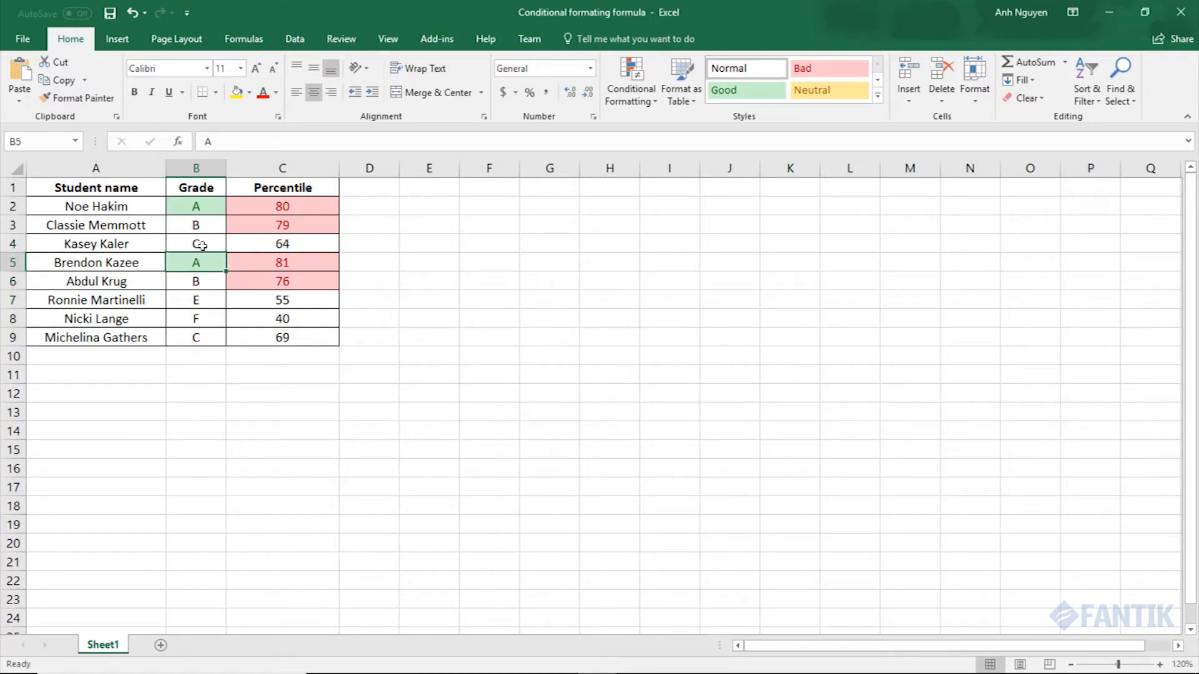
left_click(38, 210)
left_click(44, 258)
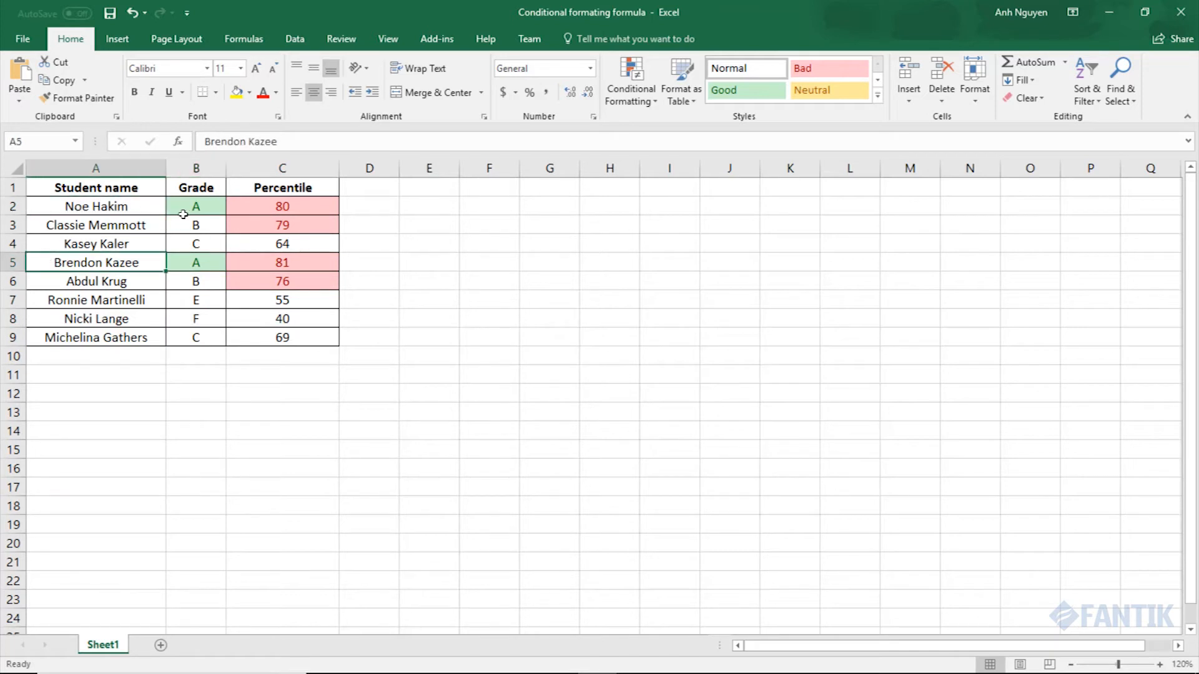
left_click(190, 210)
left_click(183, 267)
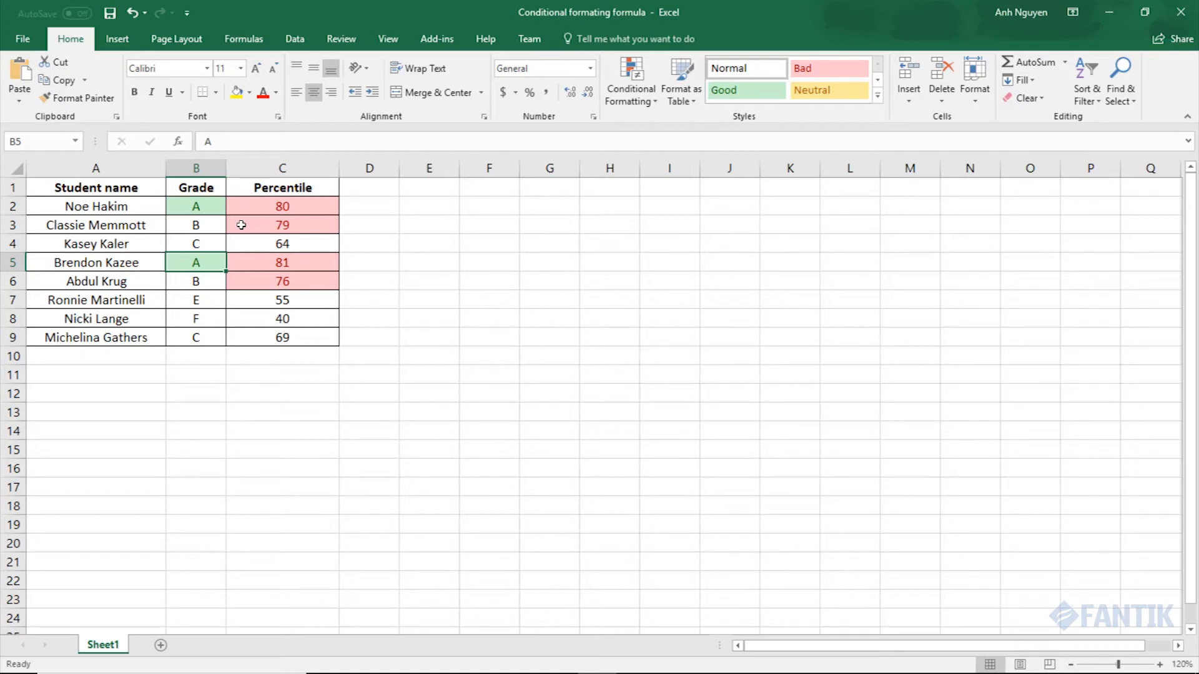
Create a new conditional formatting rule for the student names in A2:A9 that uses a formula to determine the cells
left_click(133, 203)
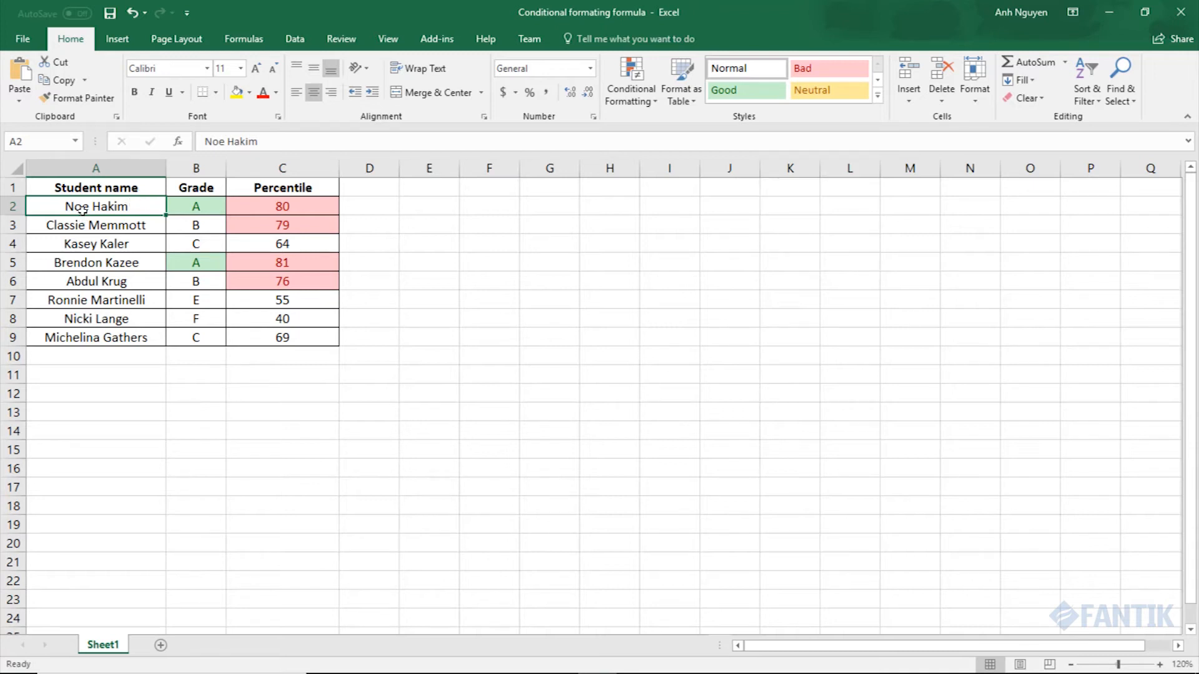
left_click_drag(70, 210, 107, 335)
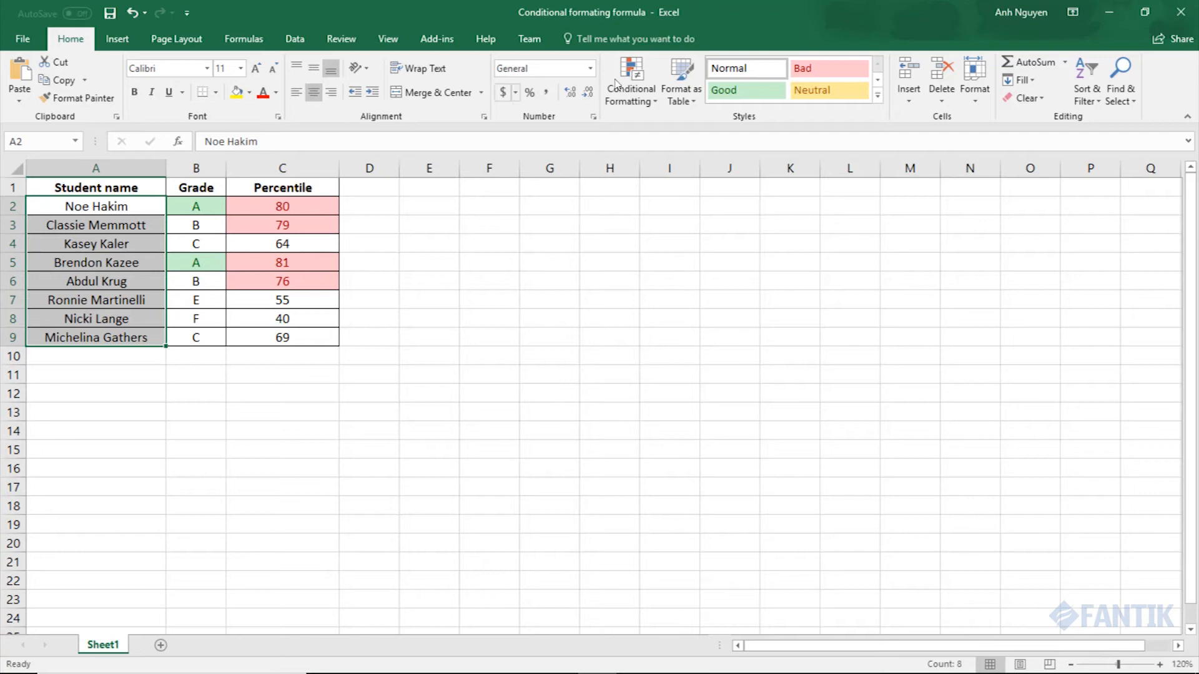
left_click(643, 94)
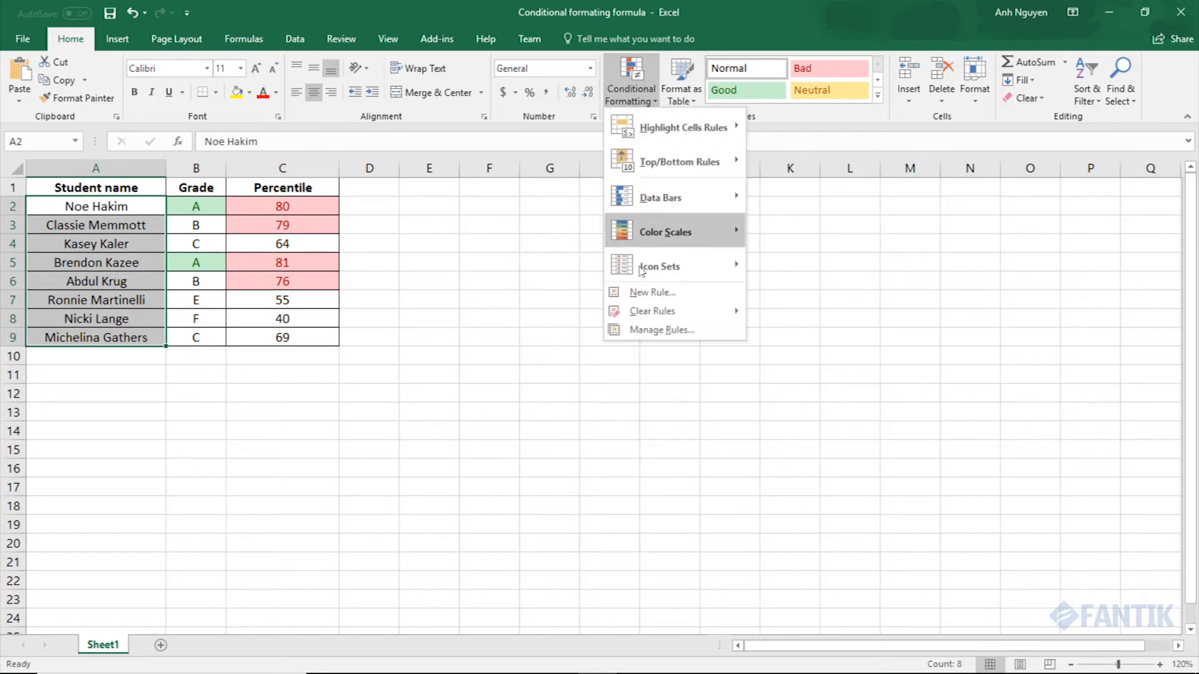
left_click(649, 292)
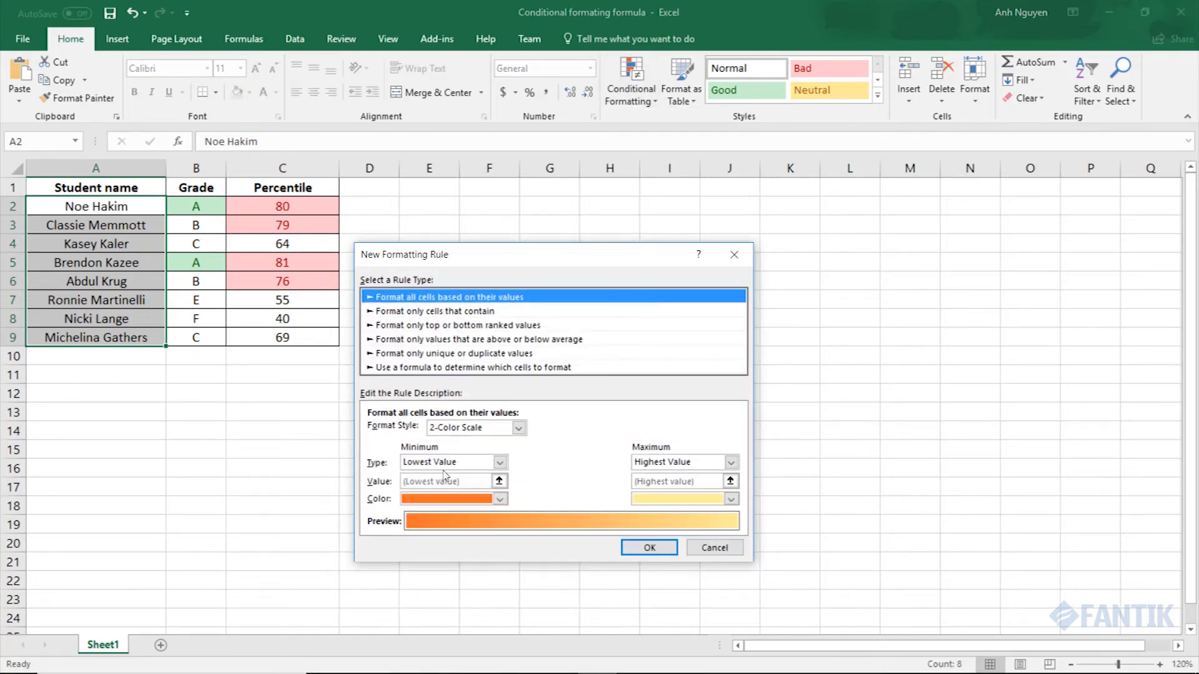
left_click(437, 367)
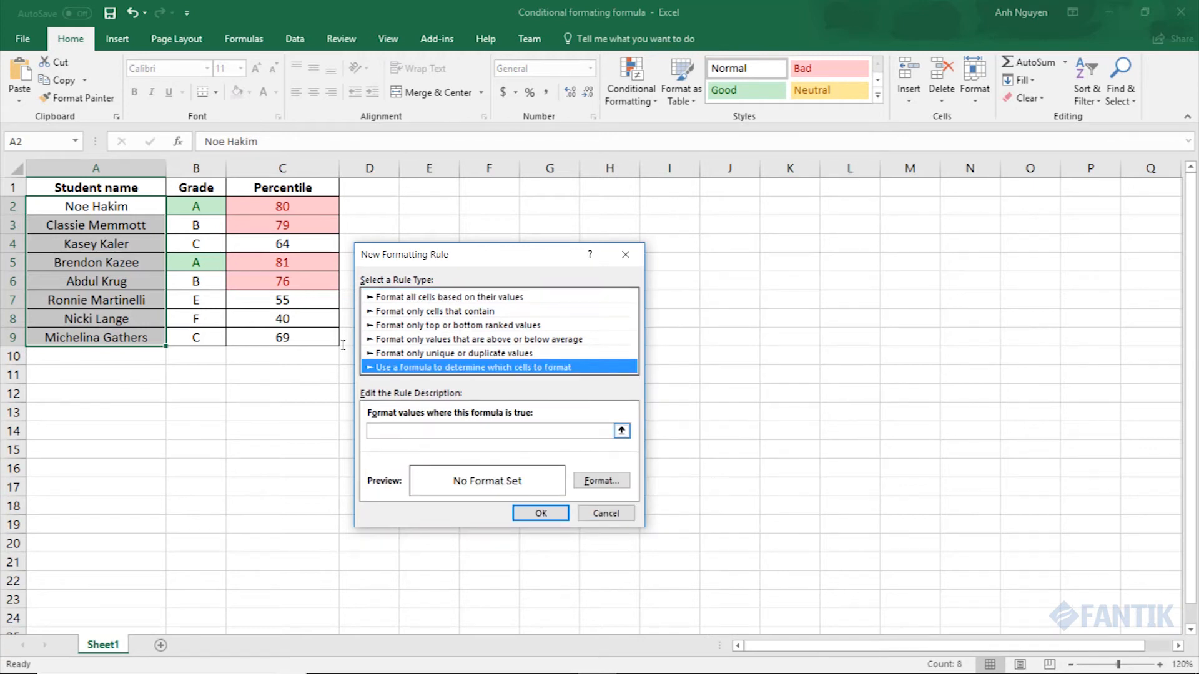
Enter =C2>80 as the rule's formula, with a relative reference to the first percentile
left_click(429, 430)
type("=")
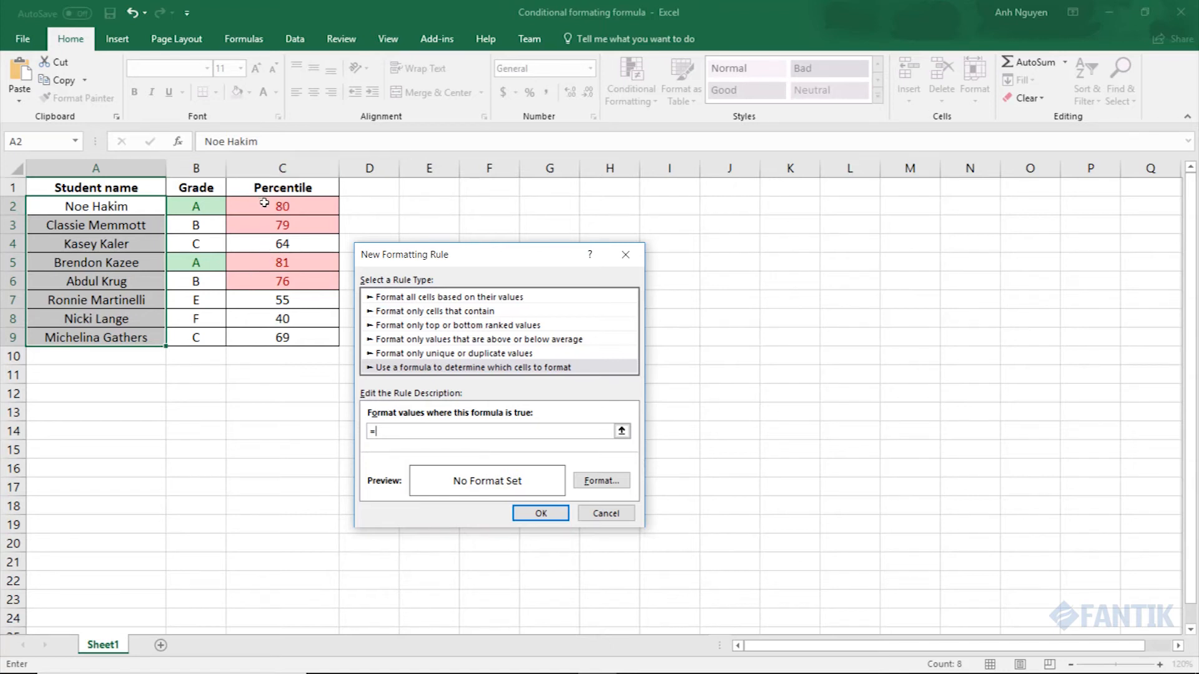
left_click(269, 206)
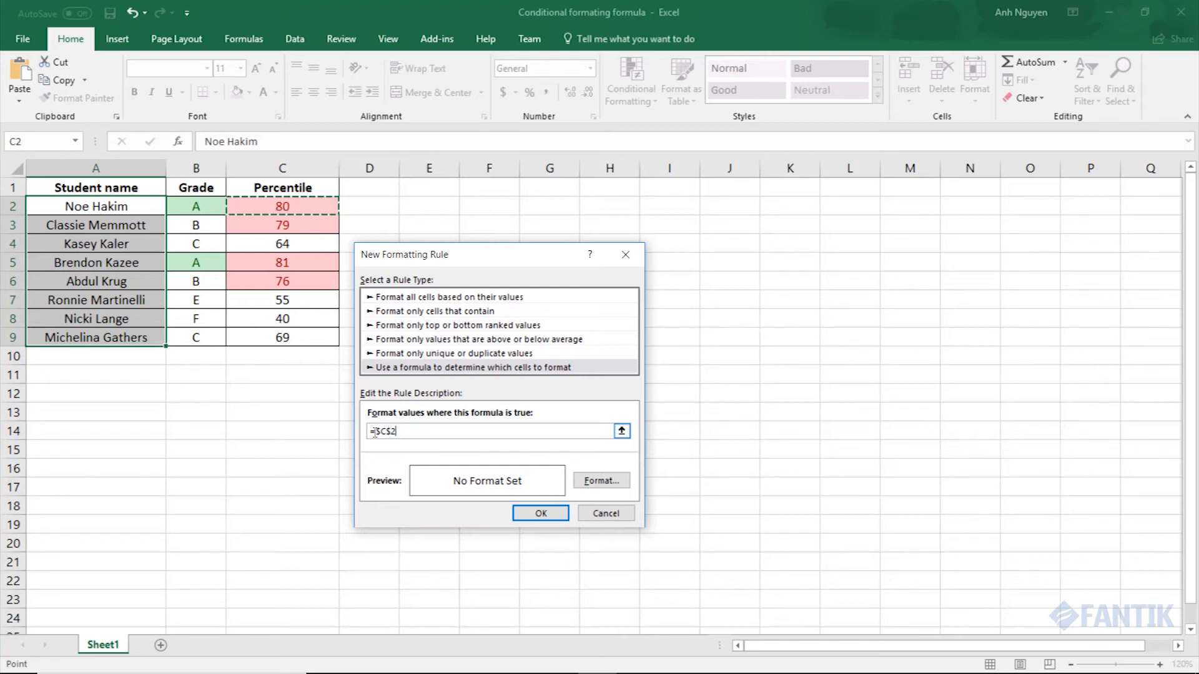
left_click(417, 433)
left_click(391, 431)
key("BackSpace")
key("Left")
key("BackSpace")
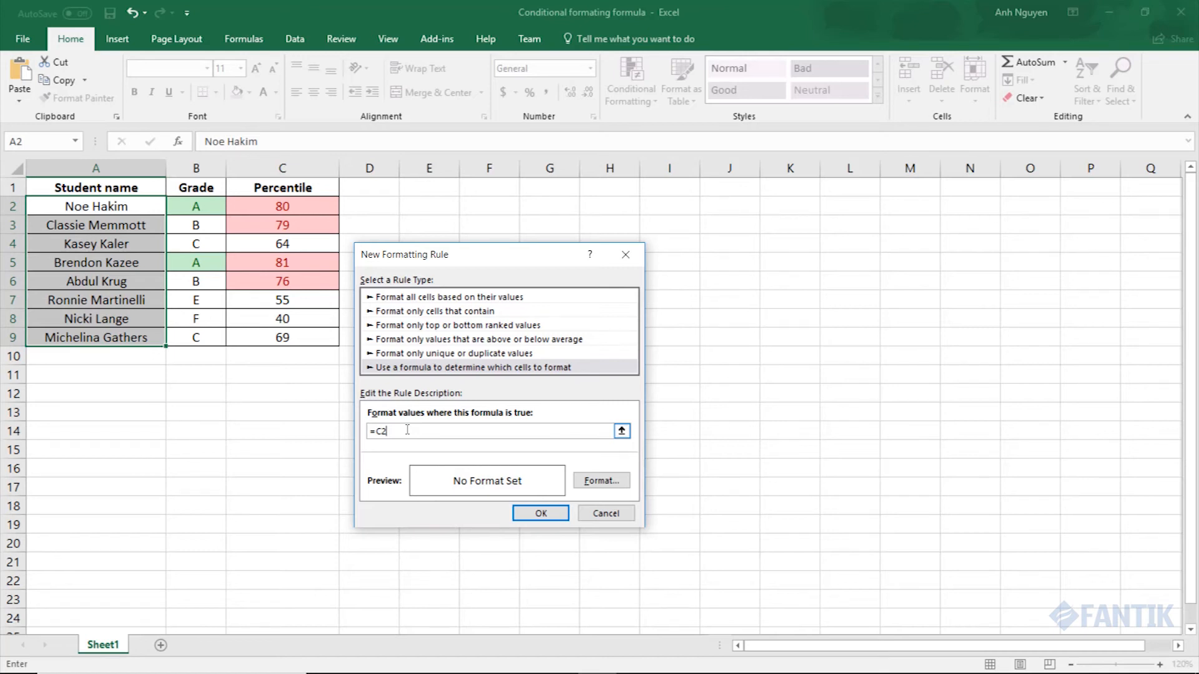
type(">80")
Set the =C2>80 rule's font to bold red and apply the rule to the student names
left_click(600, 481)
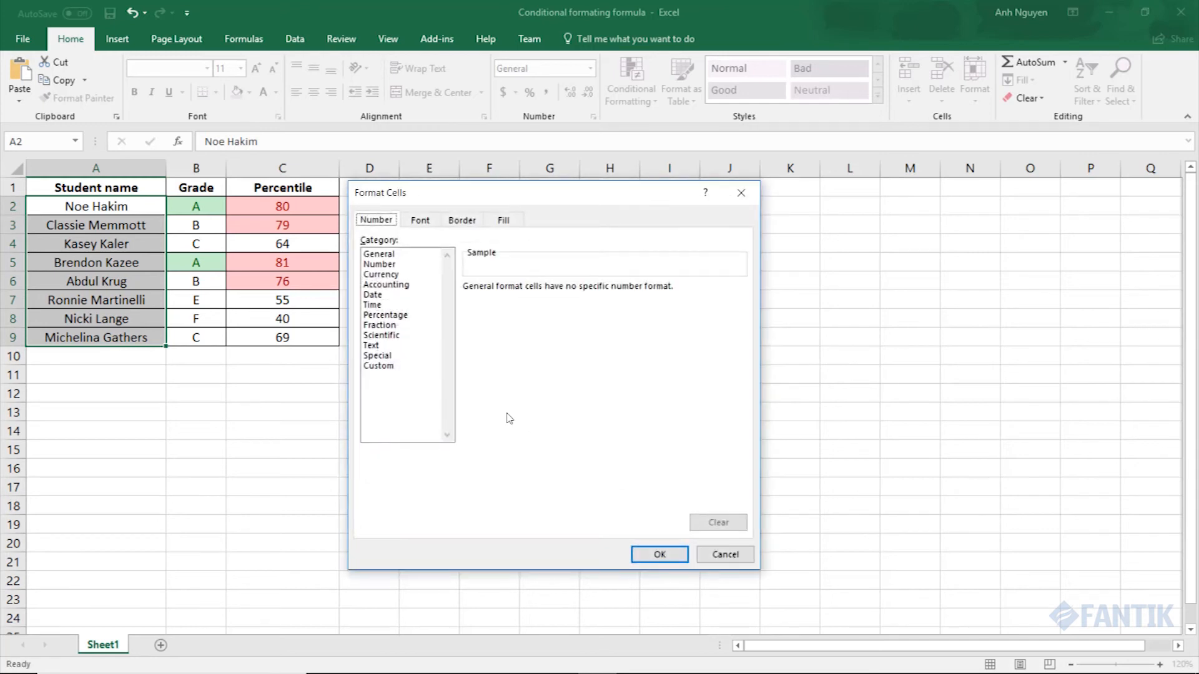
left_click(425, 222)
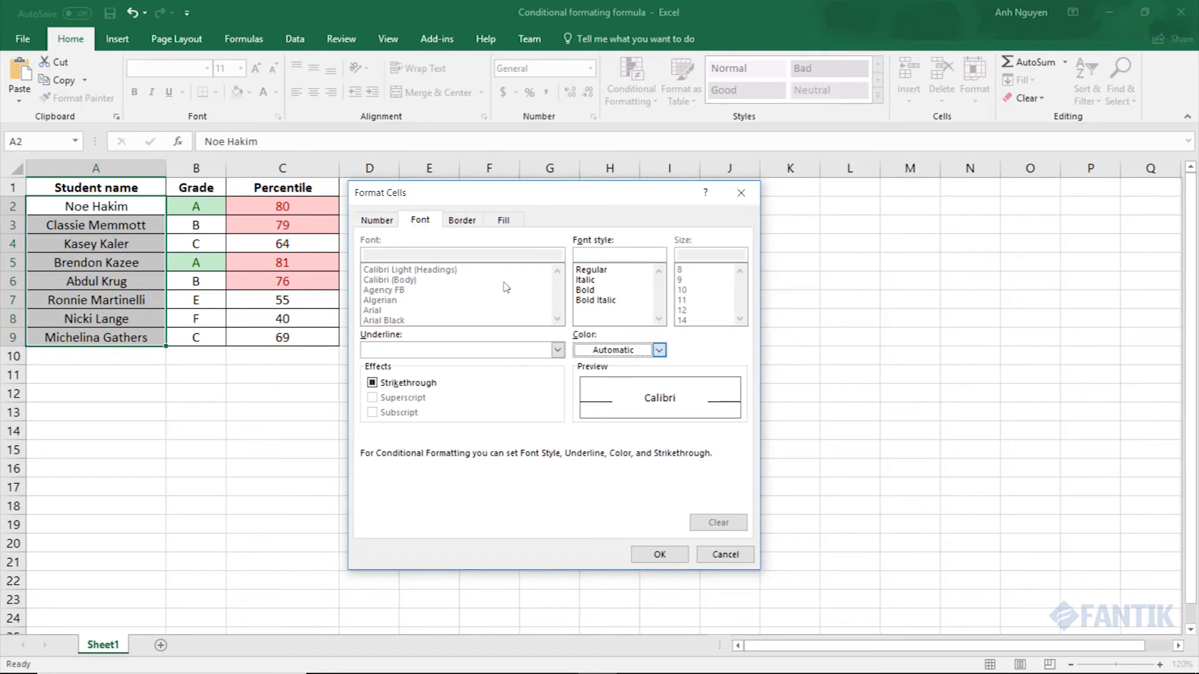
left_click(659, 350)
left_click(597, 490)
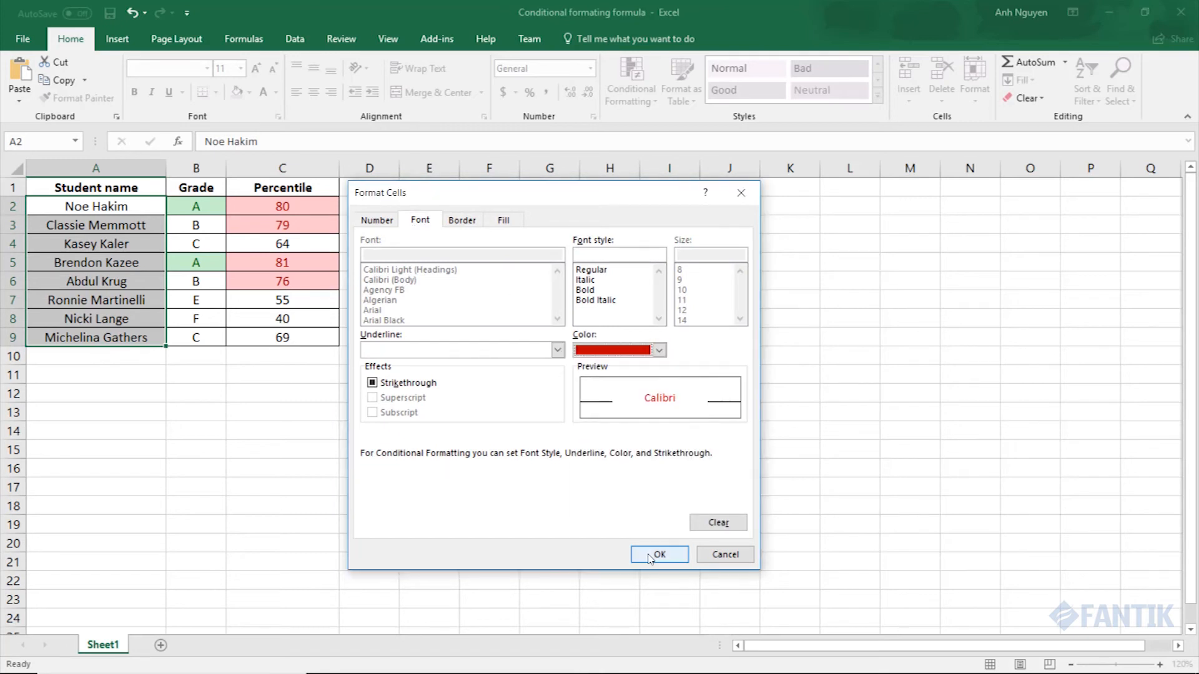
left_click(585, 291)
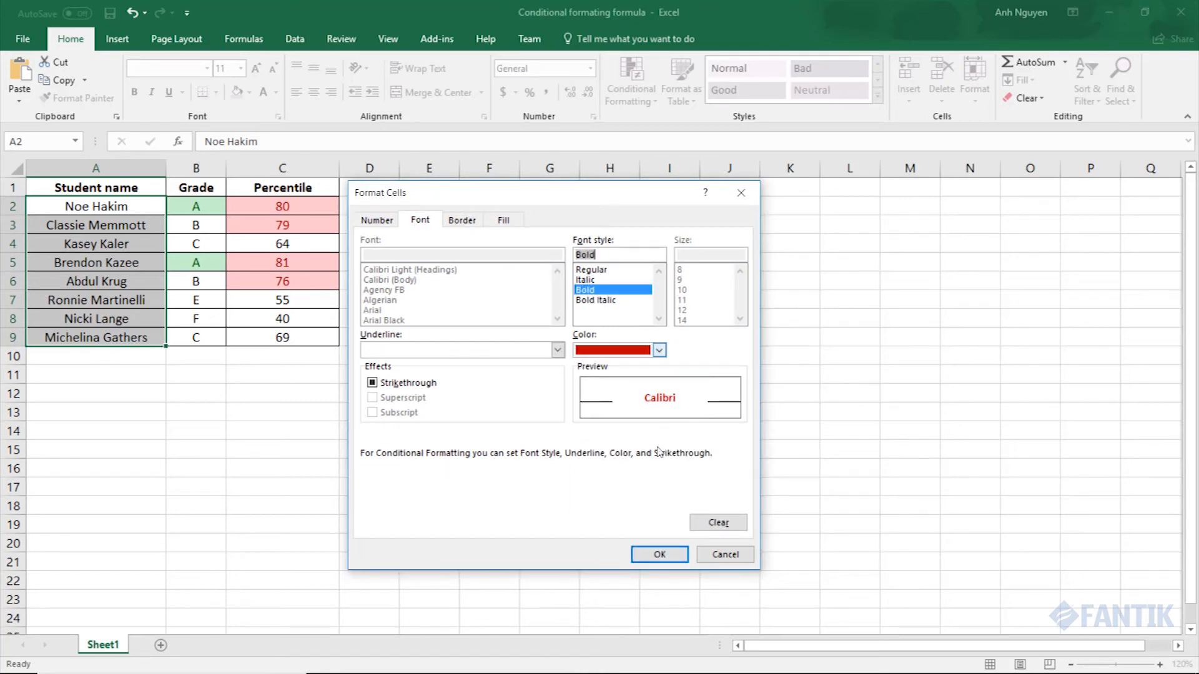
left_click(659, 553)
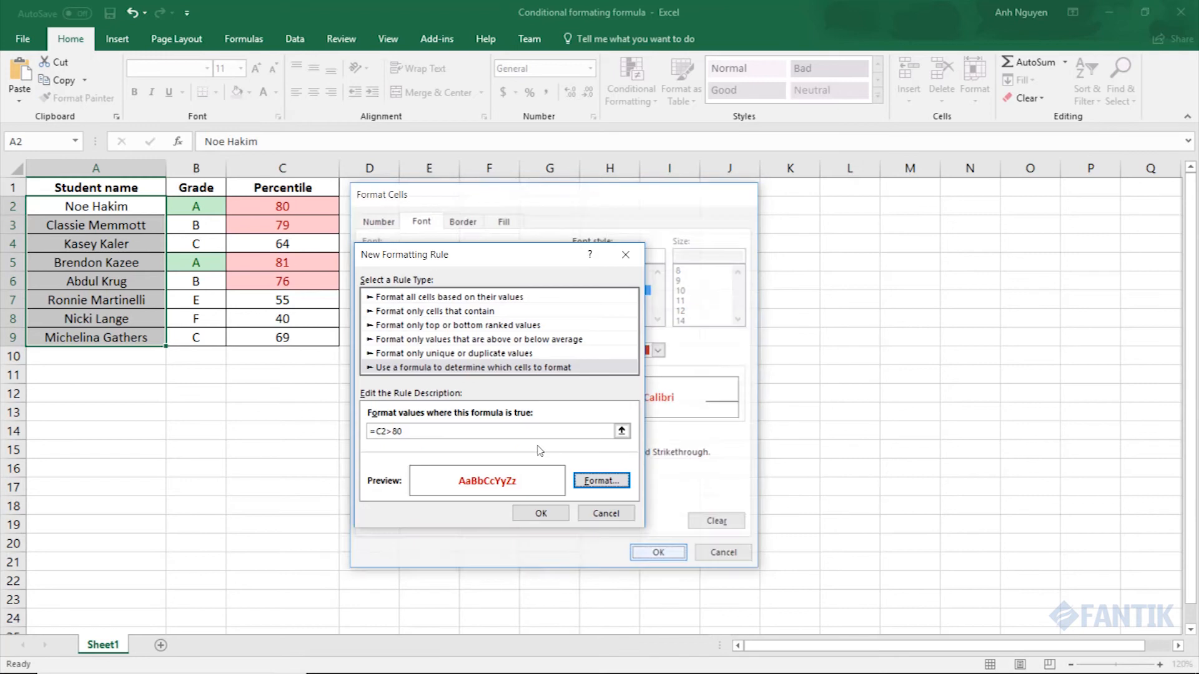
left_click(540, 513)
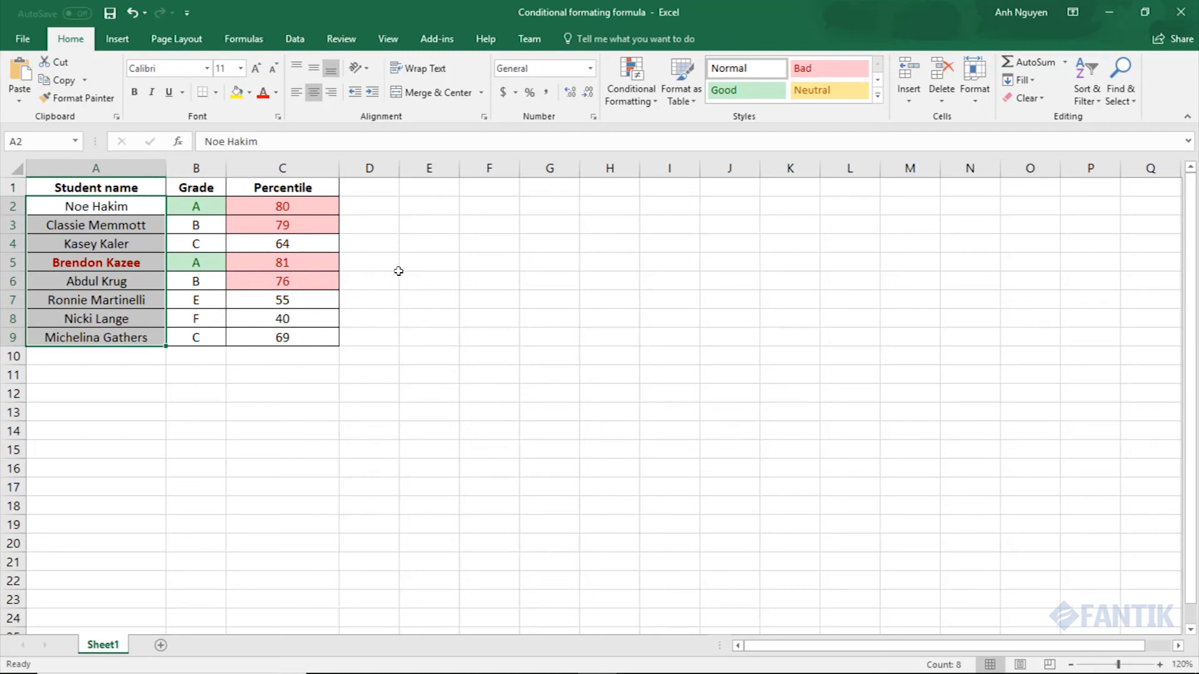
Create a second formula-based conditional formatting rule for the student names in A2:A9
left_click(99, 200)
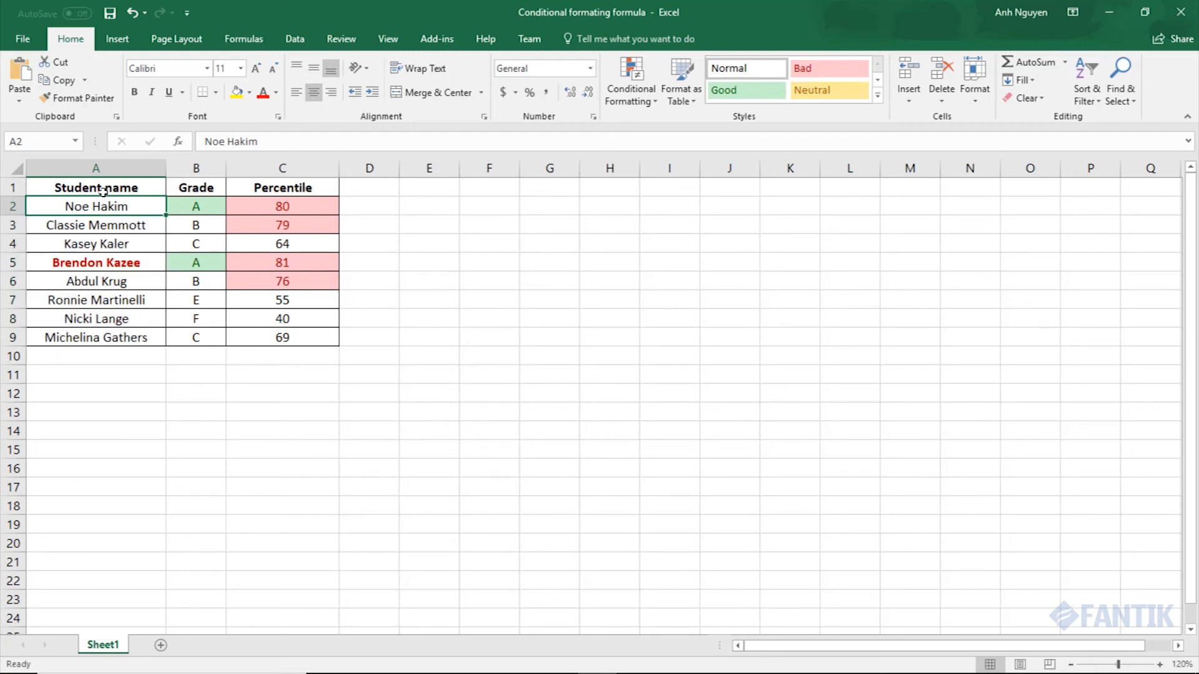
left_click_drag(100, 187, 101, 337)
left_click_drag(97, 206, 99, 337)
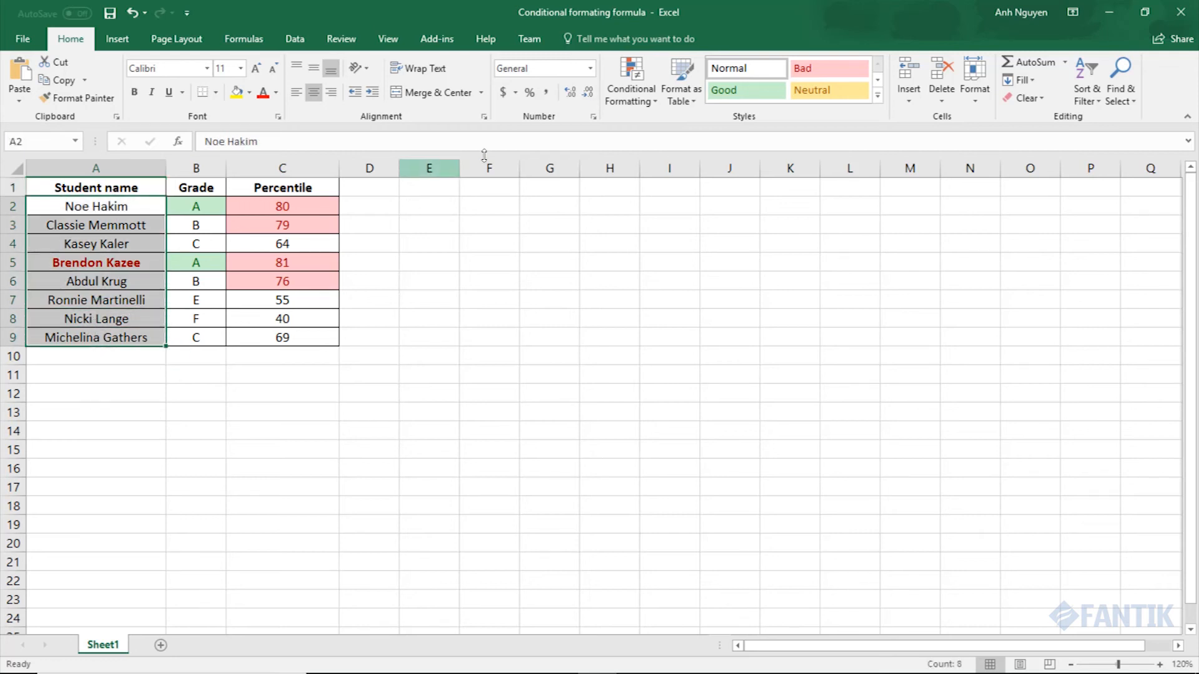
left_click(631, 84)
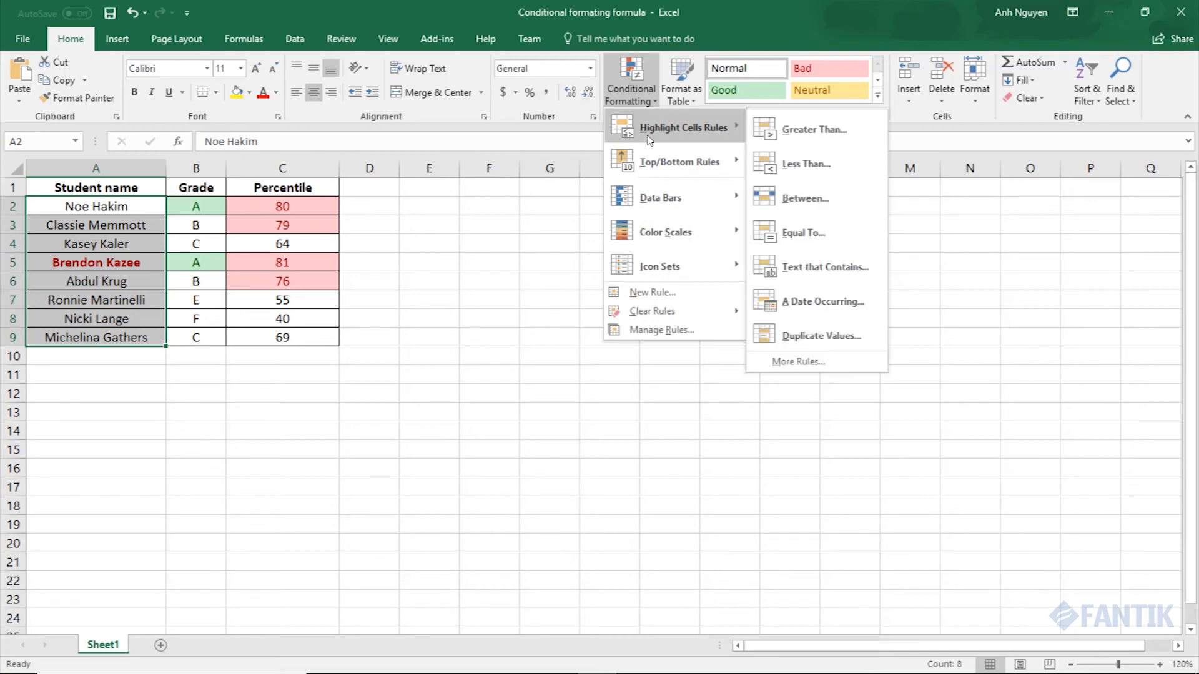
left_click(651, 292)
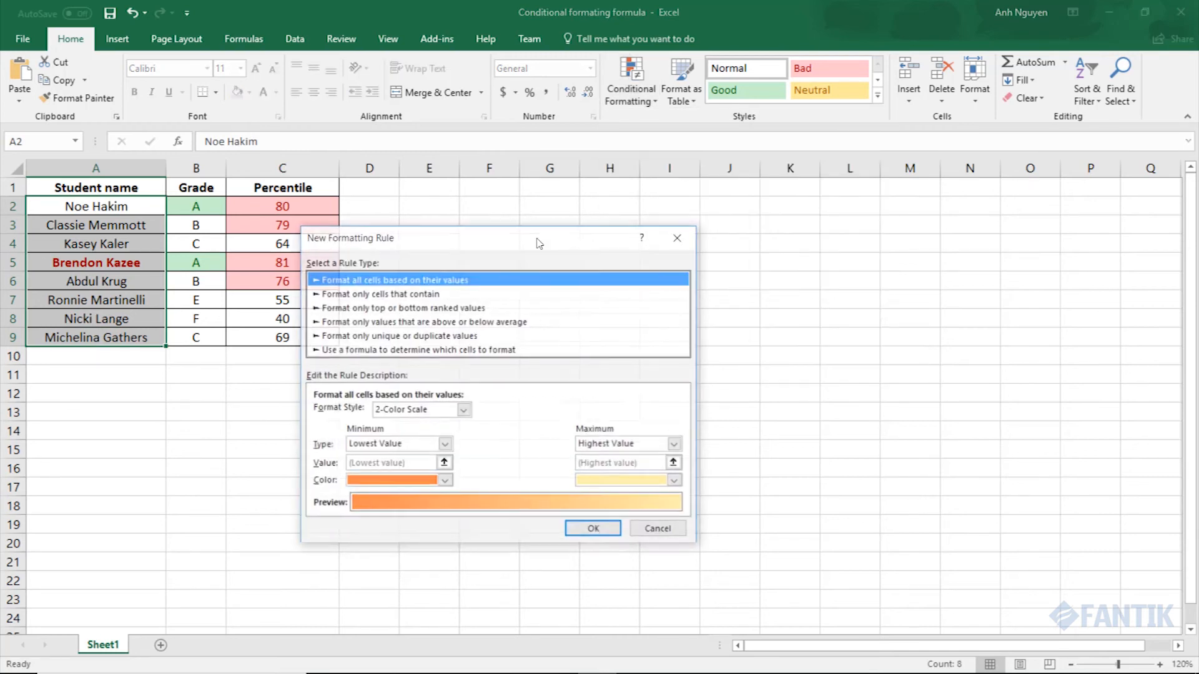
left_click(353, 350)
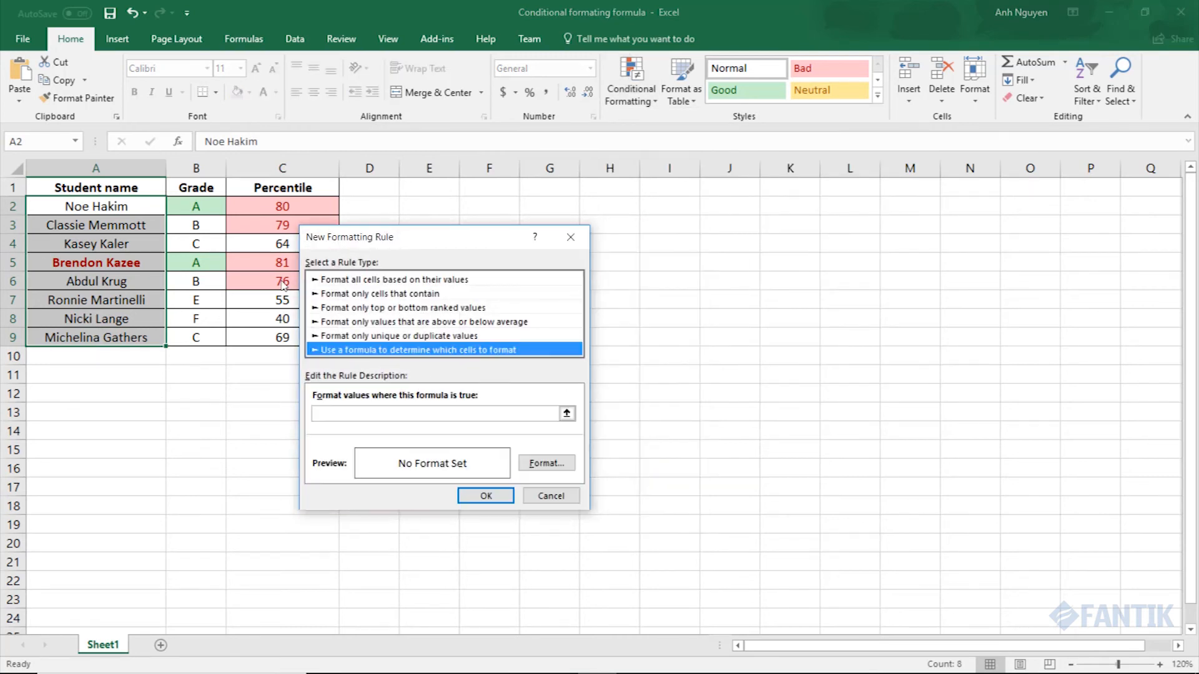
Enter =B2="A" as the second rule's formula, with a relative reference to the first grade
left_click(373, 413)
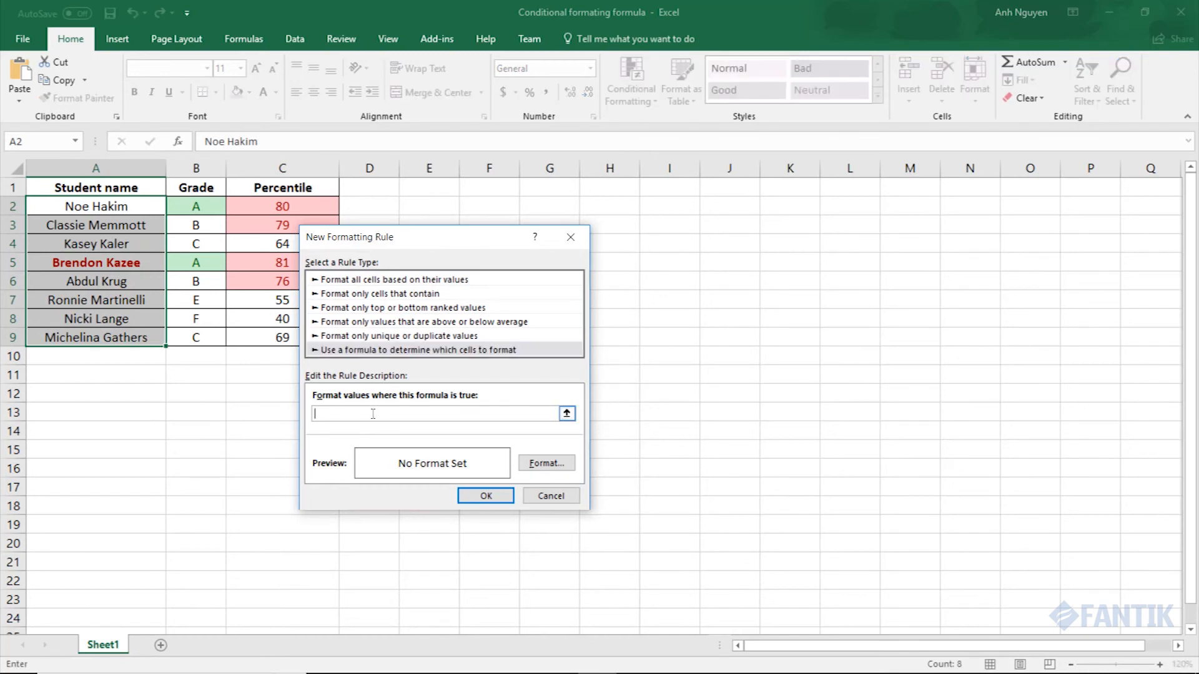
type("=")
left_click(207, 206)
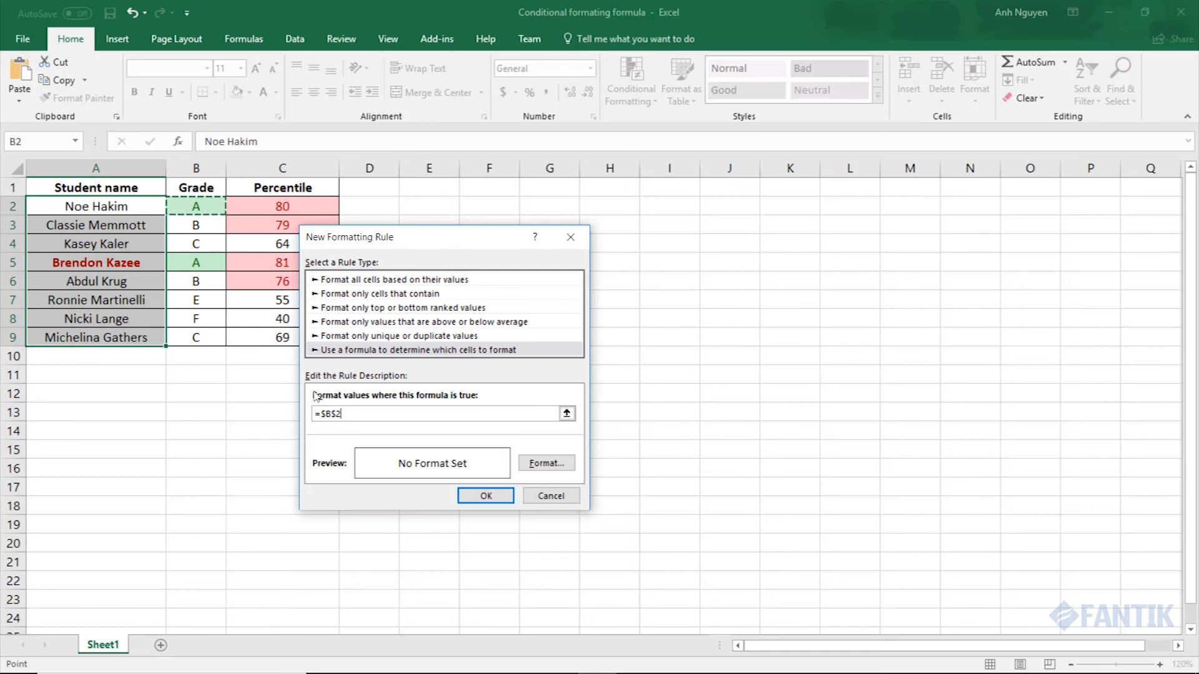
left_click(340, 414)
left_click(333, 415)
key("BackSpace")
key("BackSpace")
left_click(351, 416)
type("=A")
type("\"A\"")
Set the grade rule's font color to dark green
left_click(547, 463)
left_click(604, 332)
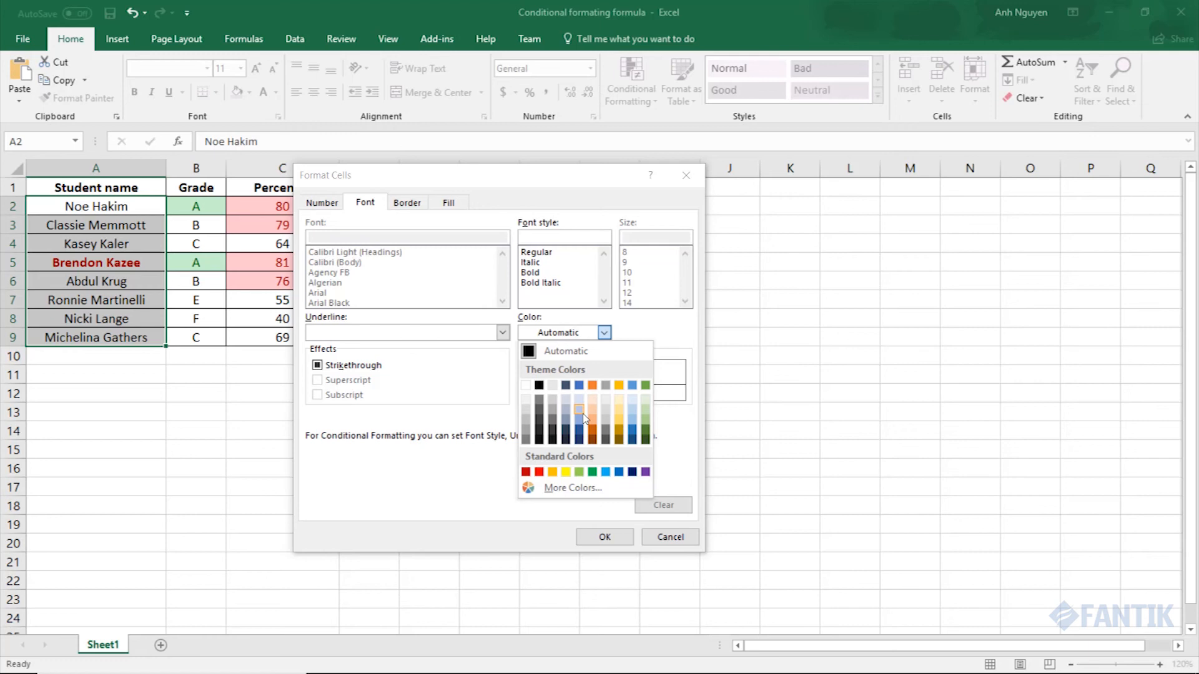
left_click(646, 439)
left_click(605, 537)
key("Return")
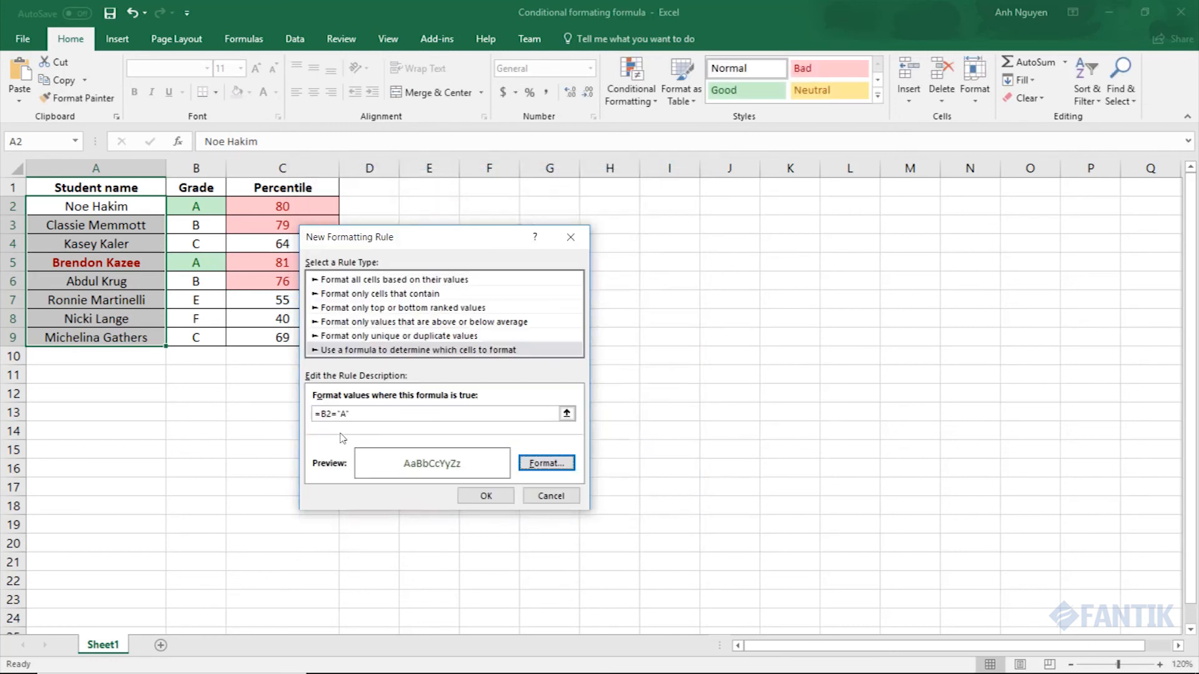
Change the grade rule's formula to =B2="C" and apply the rule to the student names
left_click(351, 414)
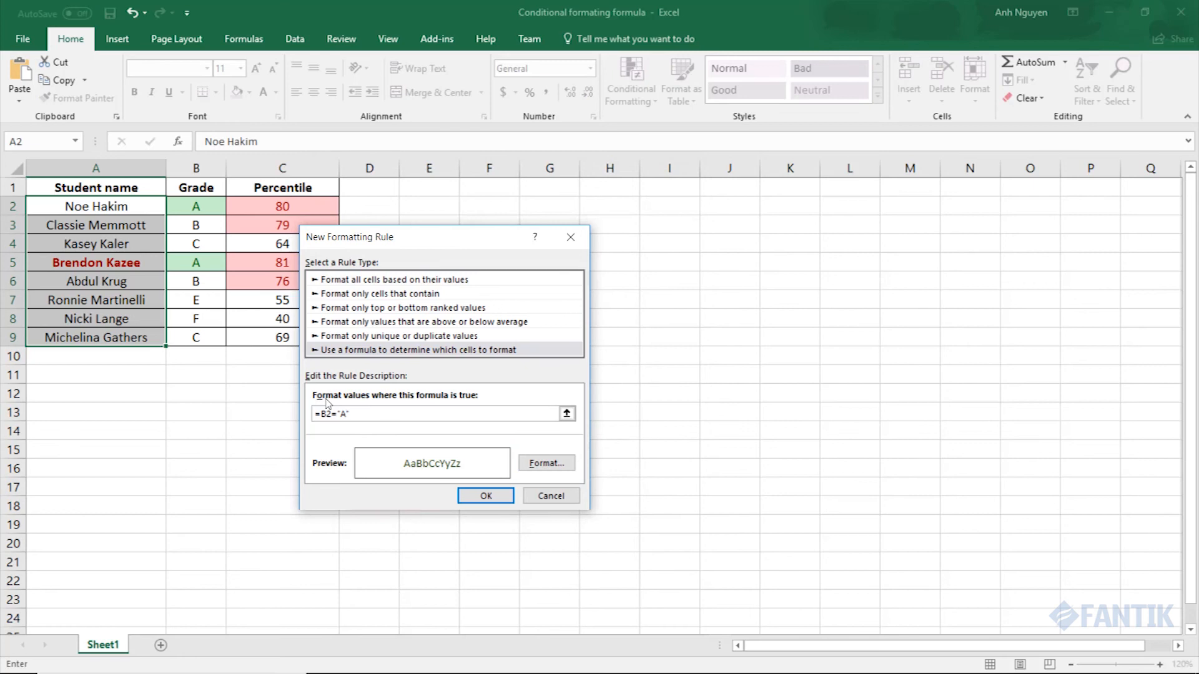
key("BackSpace")
type("C")
left_click(486, 496)
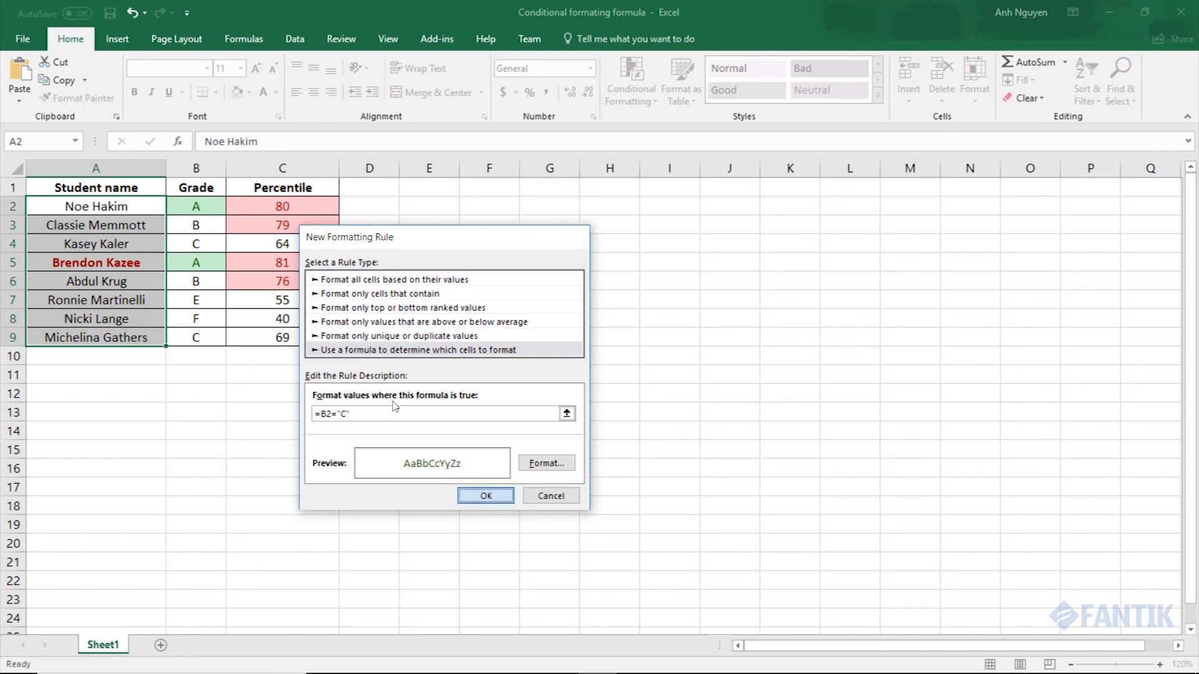
Examine the conditional formatting of the student names in A4, A5 and A9 against their grades
left_click(96, 243)
left_click(81, 341)
left_click(109, 249)
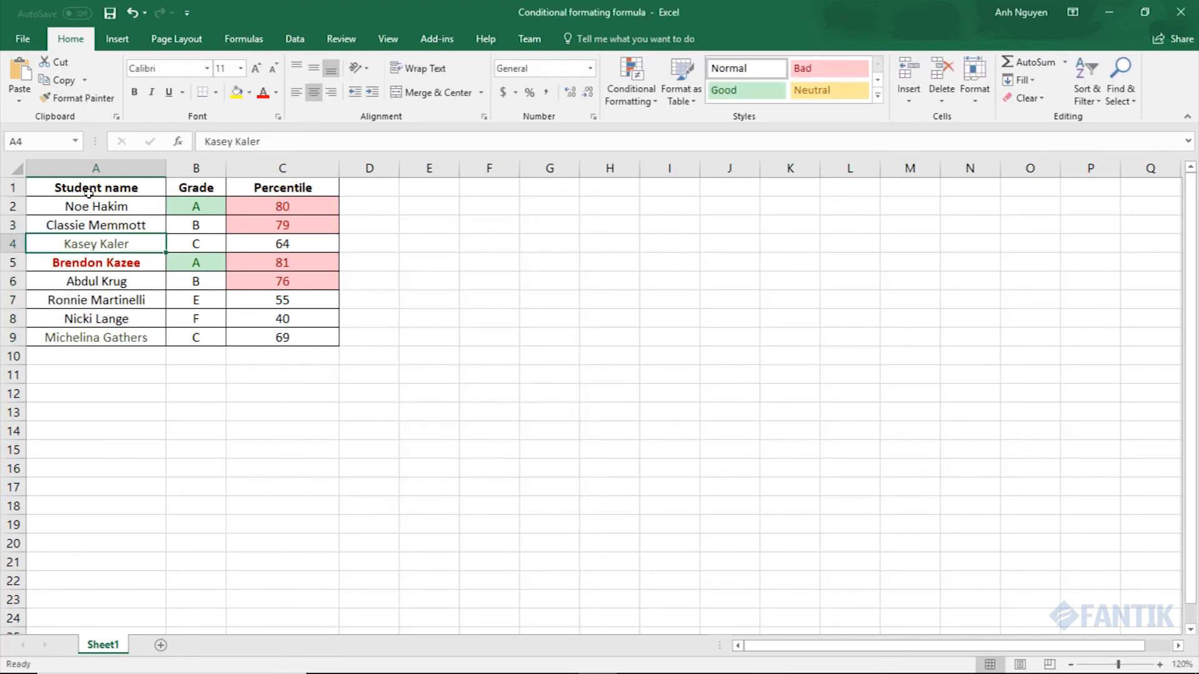
left_click(178, 340)
left_click(122, 350)
left_click(101, 248)
key("ctrl+Down")
left_click(69, 247)
left_click(62, 265)
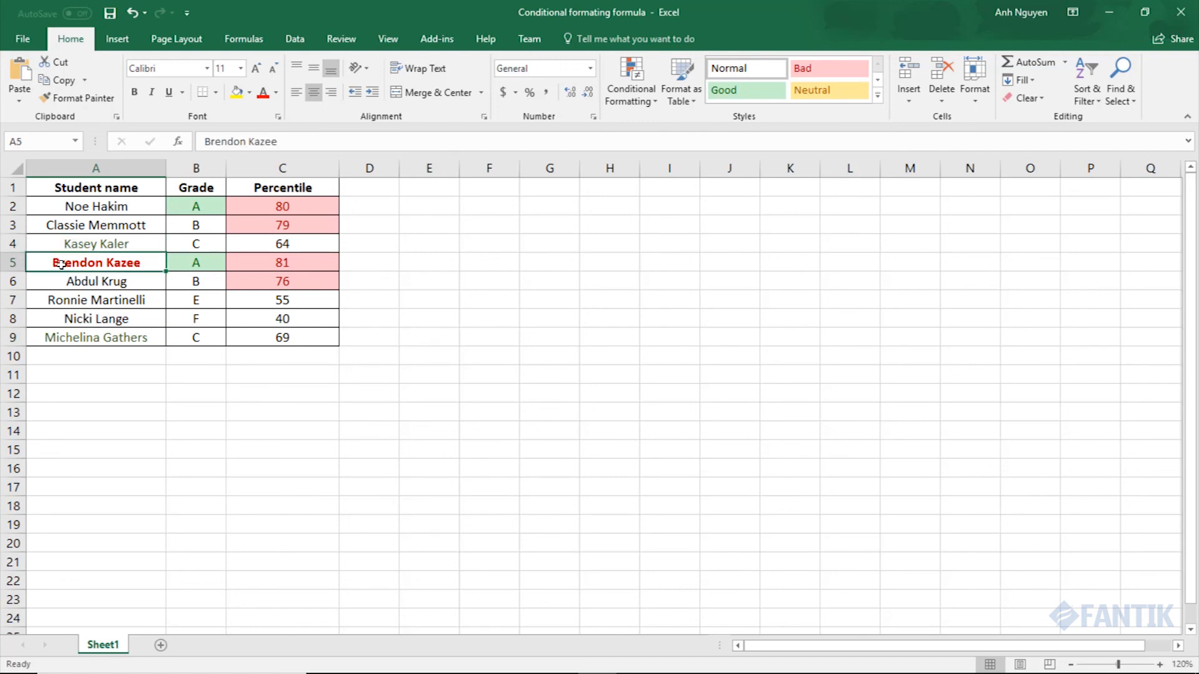
left_click(58, 246)
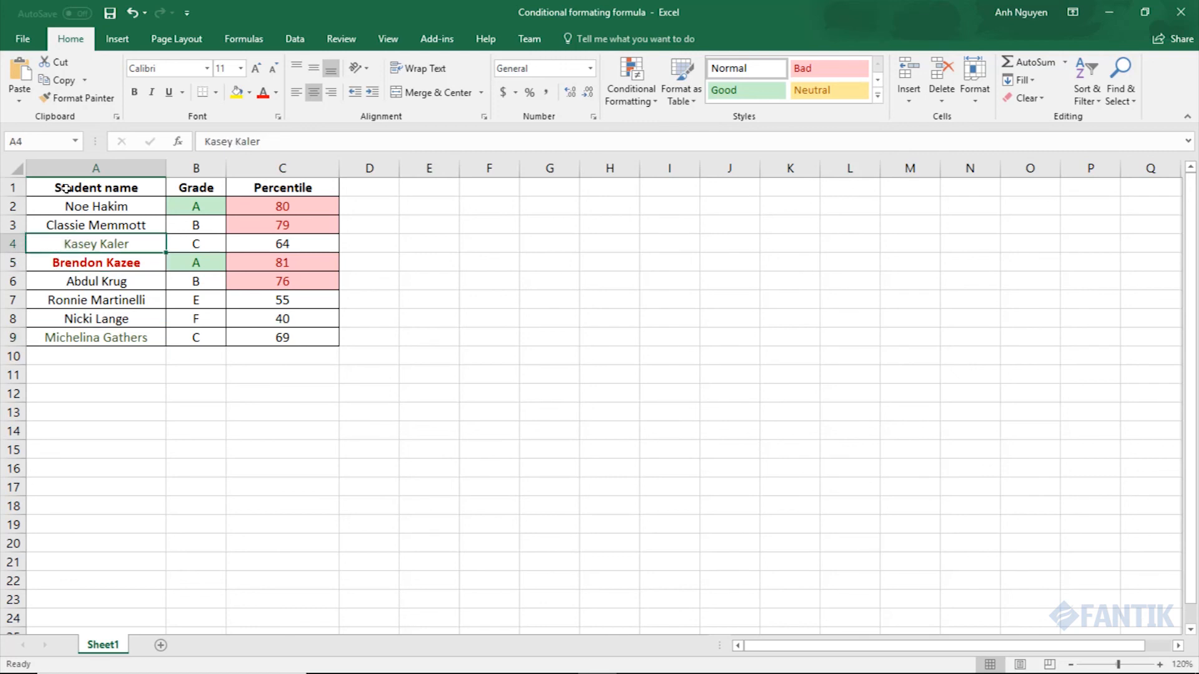
Edit the =B2="C" rule for A2:A9 to use a bold font style and apply the change
left_click_drag(66, 203, 74, 333)
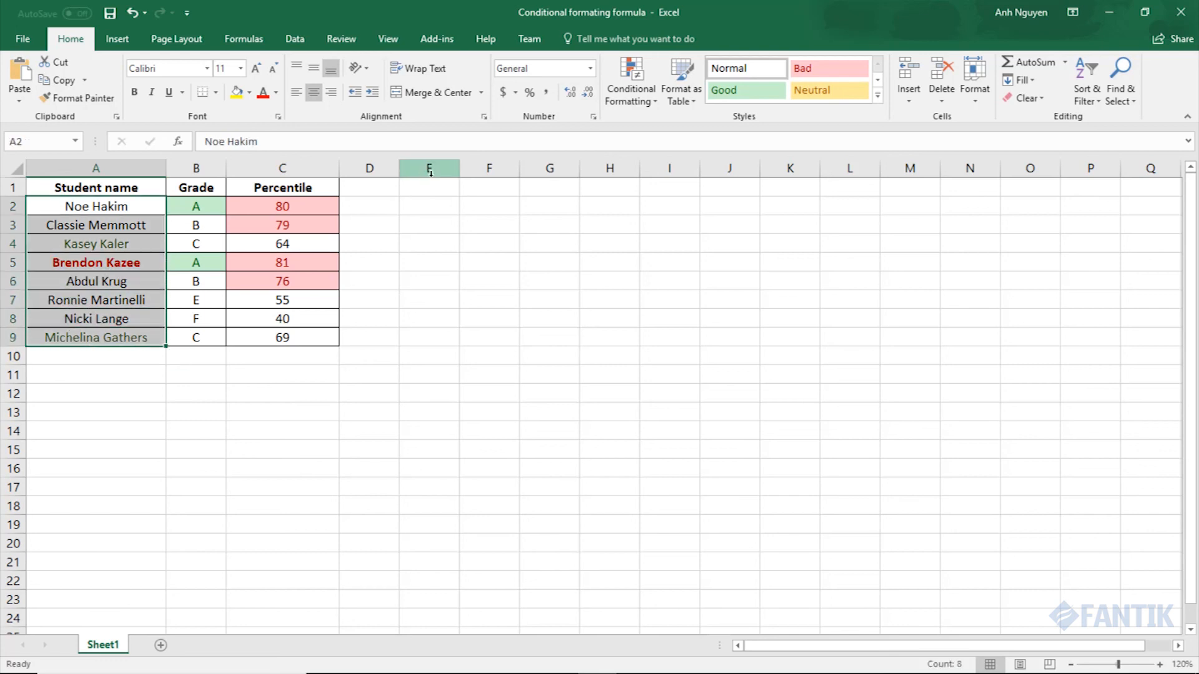
left_click(633, 103)
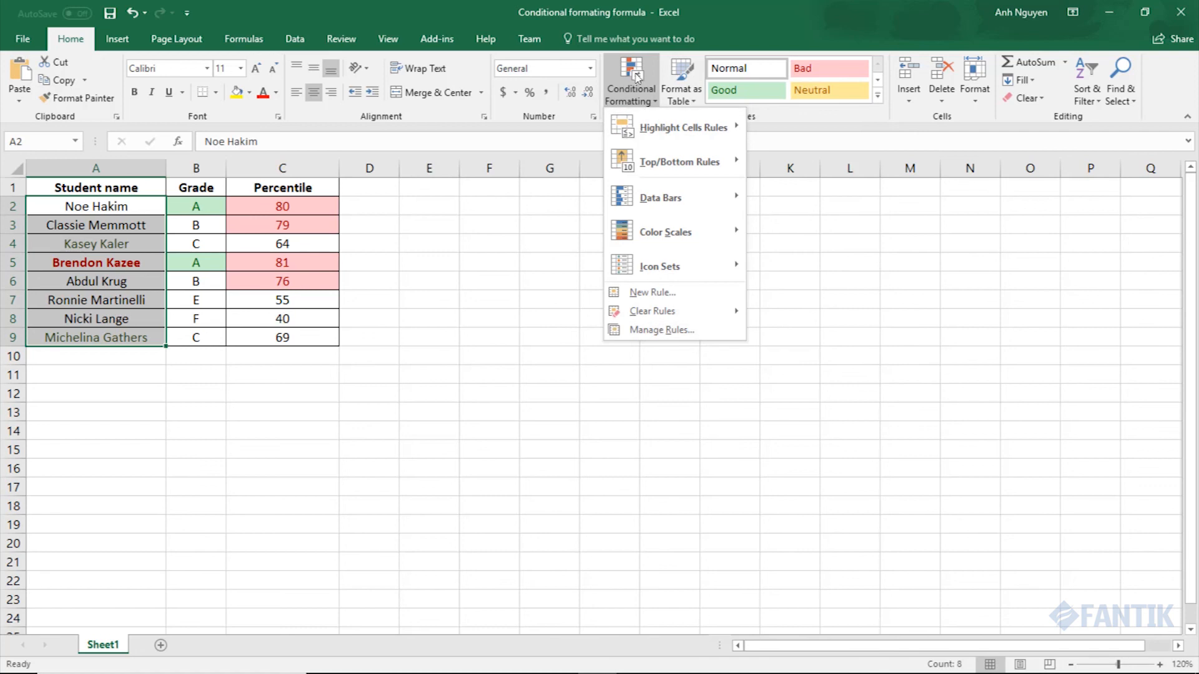
left_click(677, 331)
left_click(281, 357)
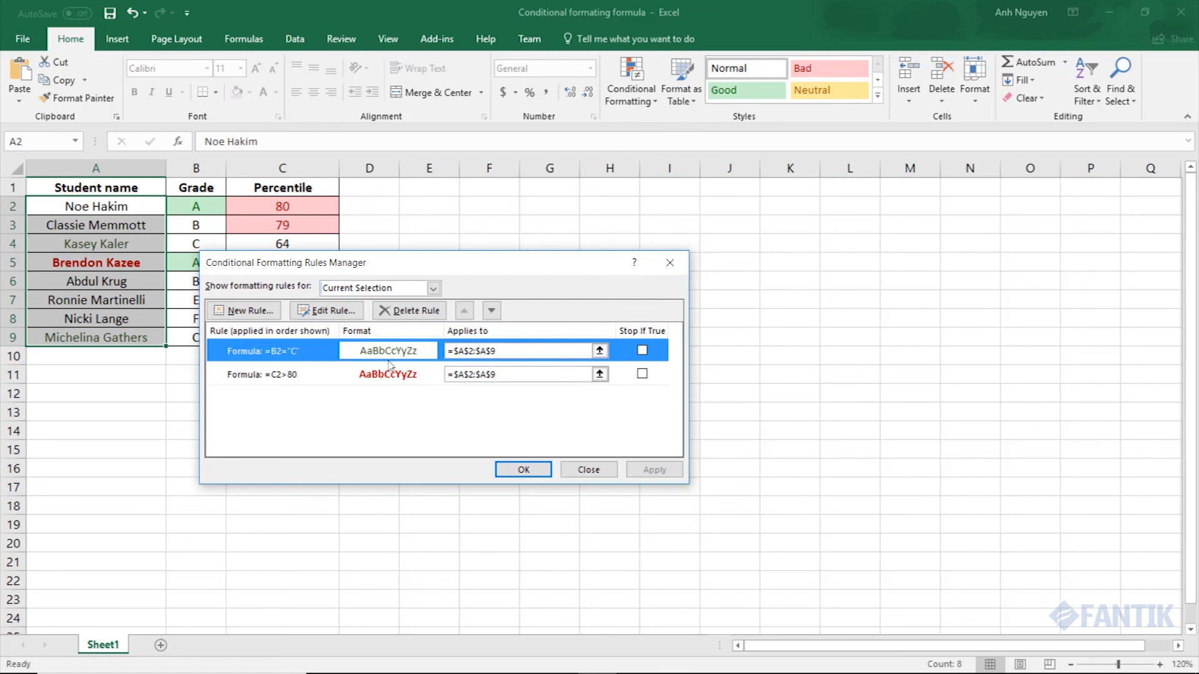
left_click(342, 312)
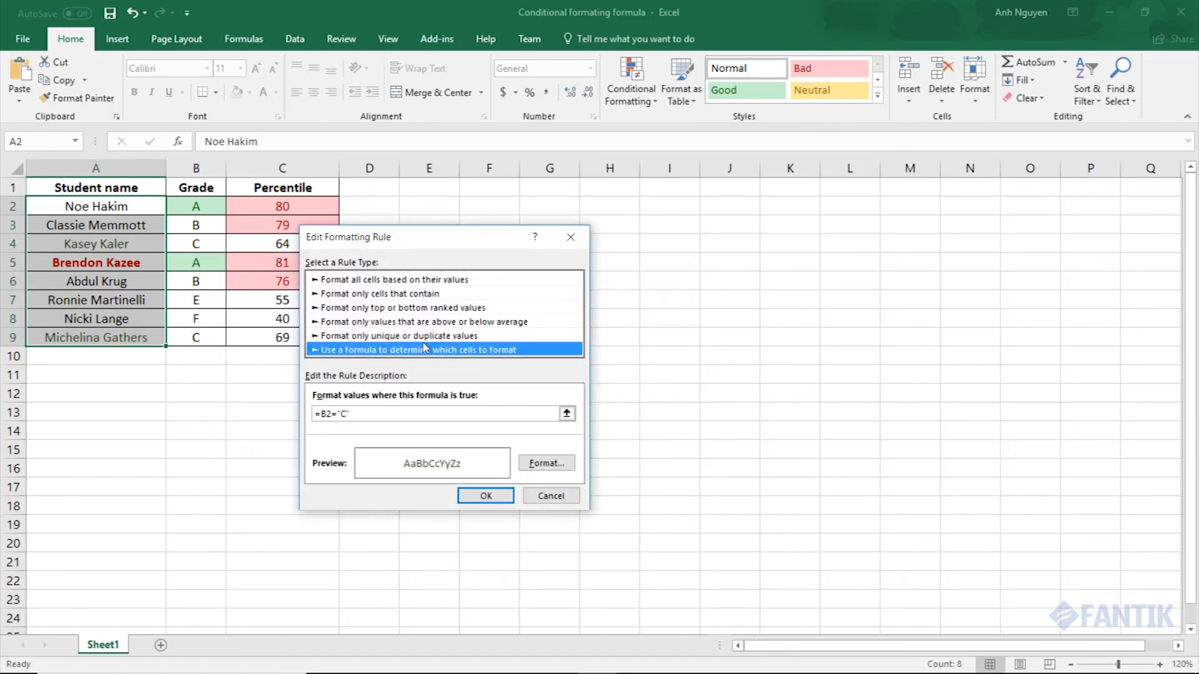
left_click(538, 468)
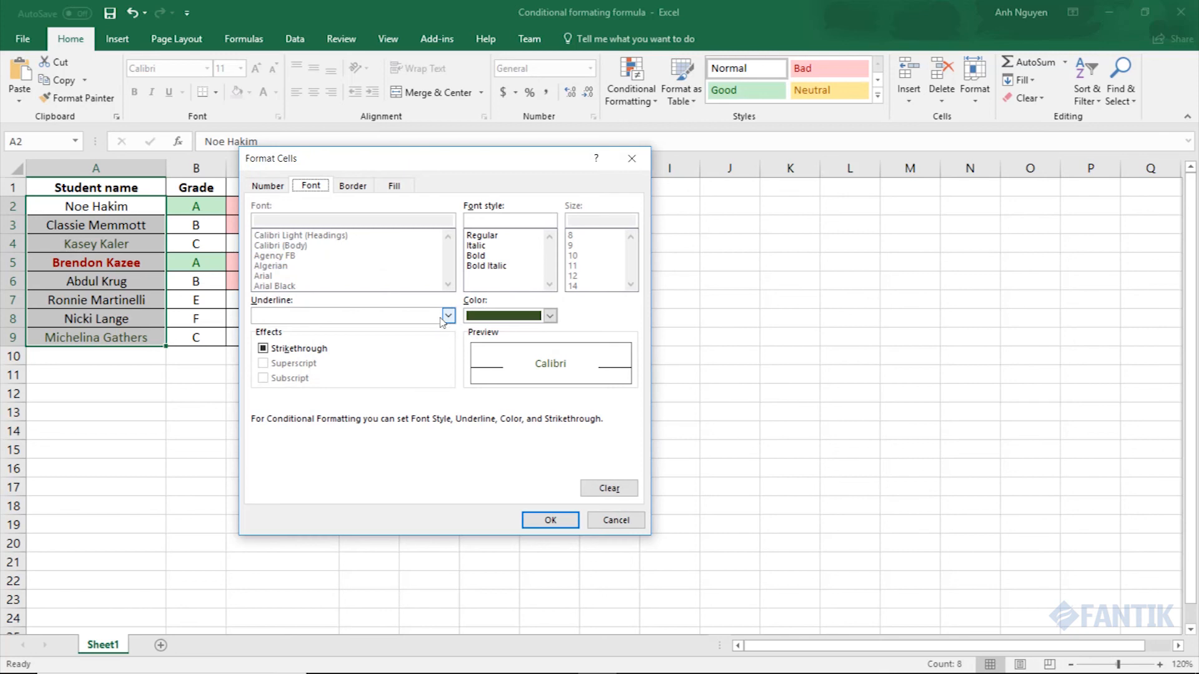
left_click(476, 256)
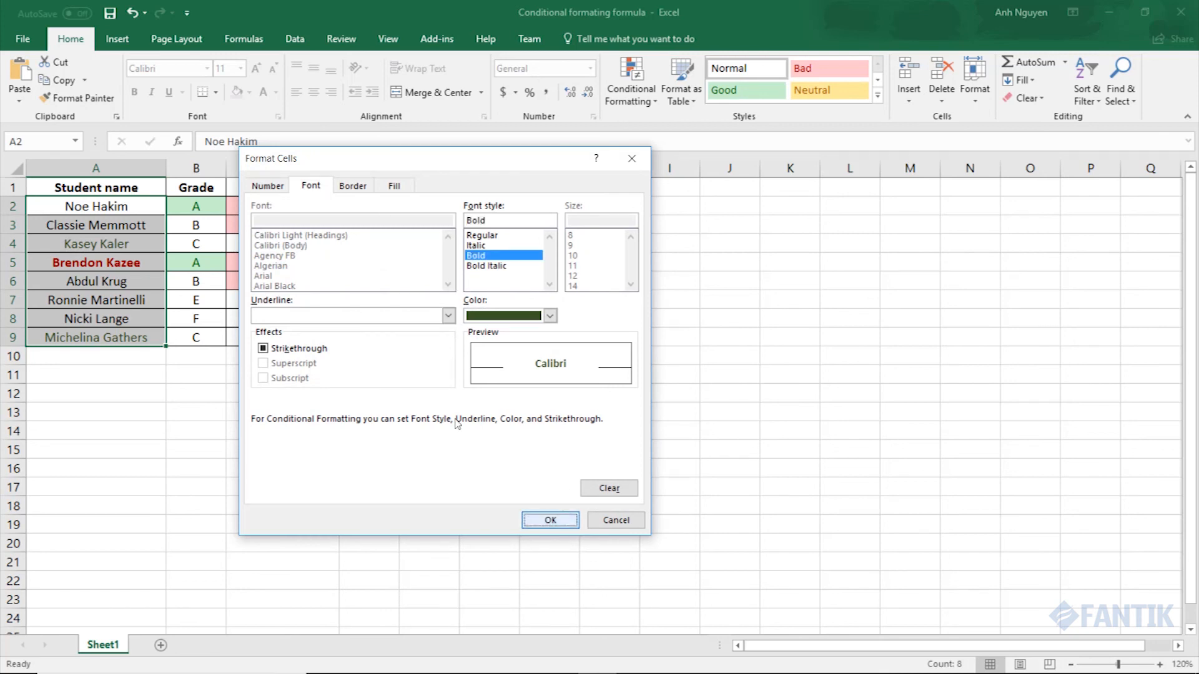
key("Return")
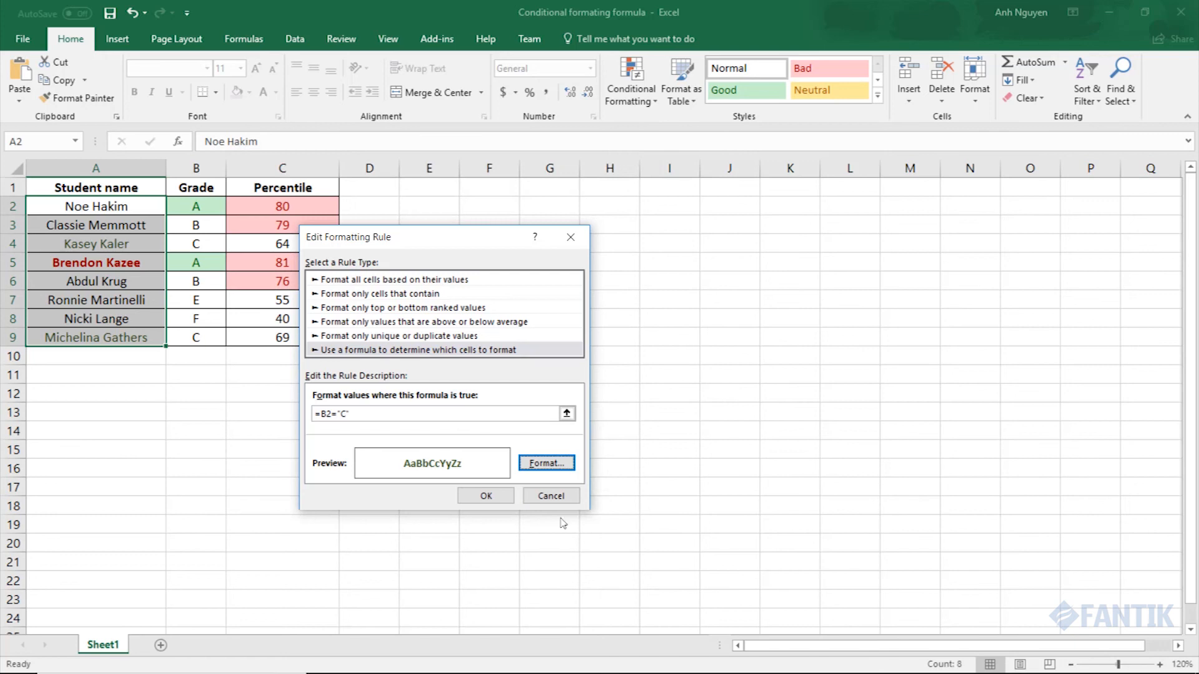
left_click(491, 496)
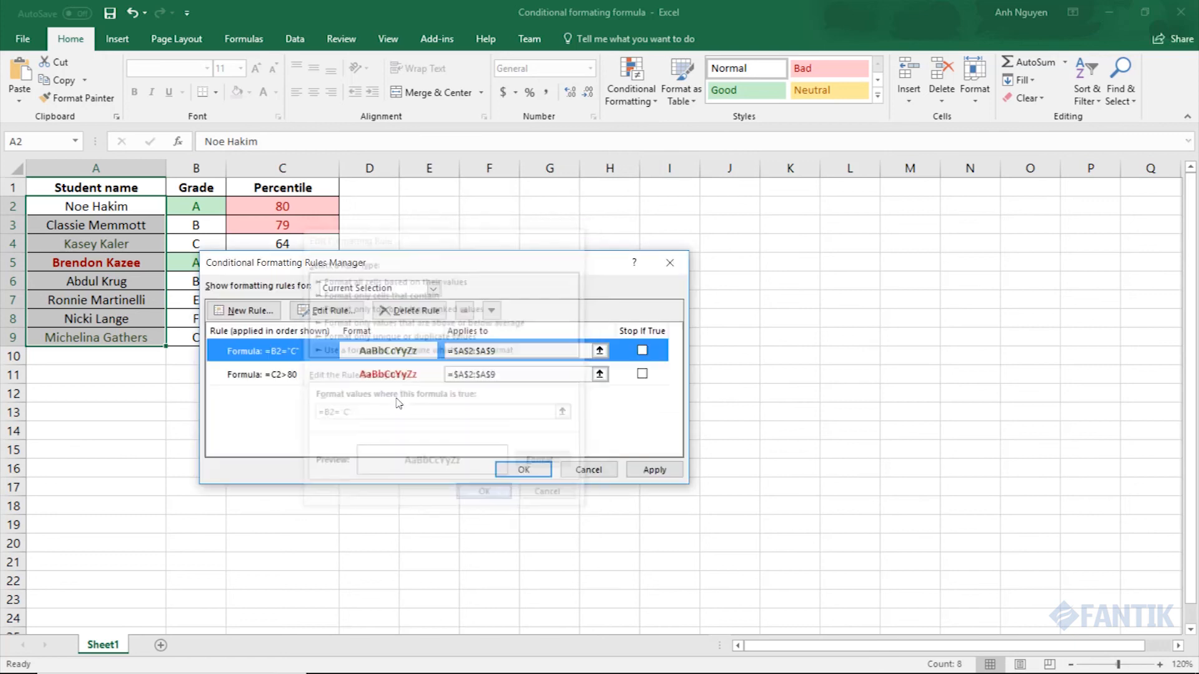
left_click(652, 470)
left_click(524, 471)
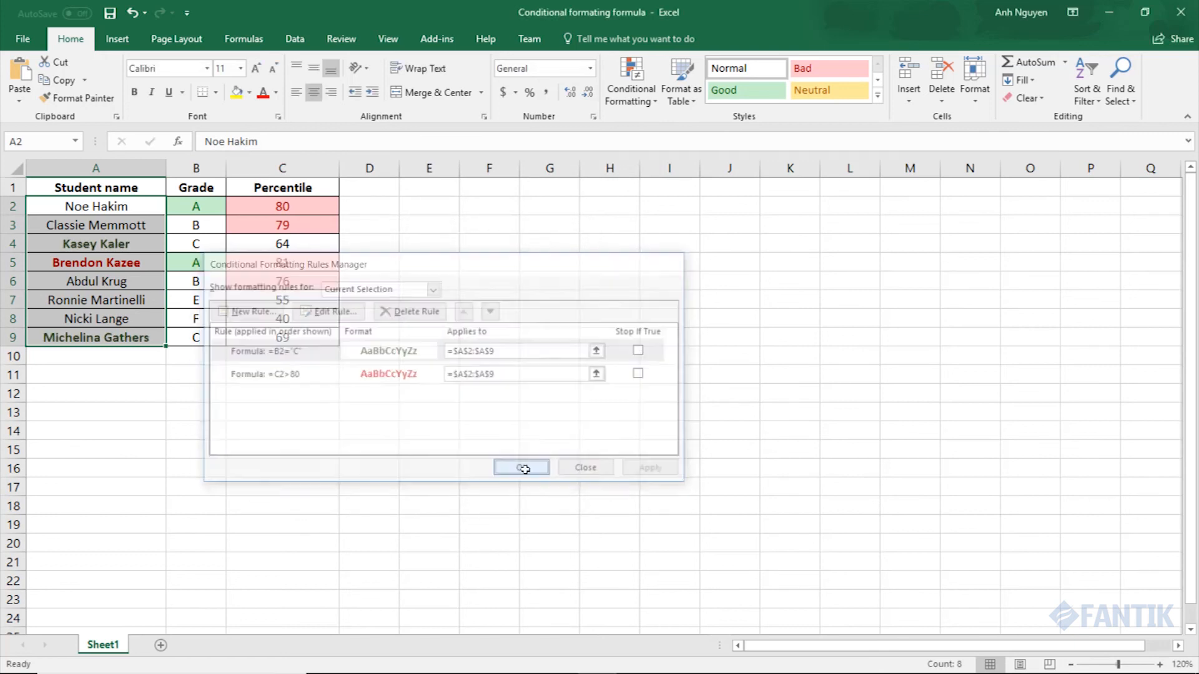
left_click(125, 244)
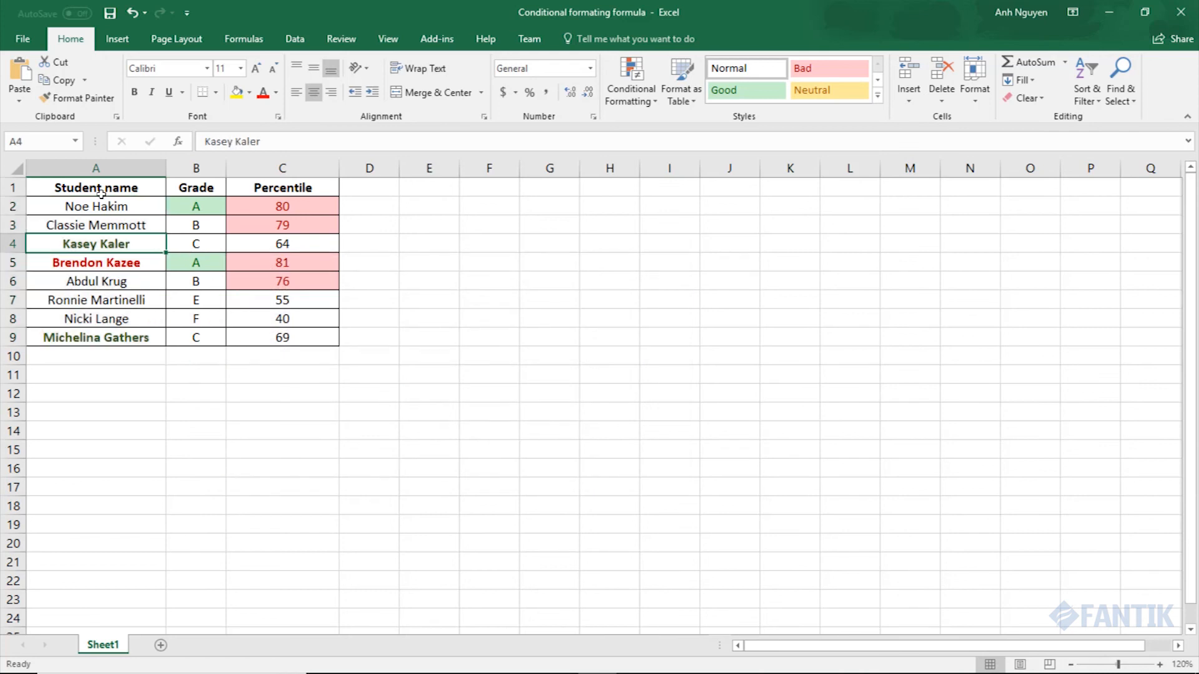